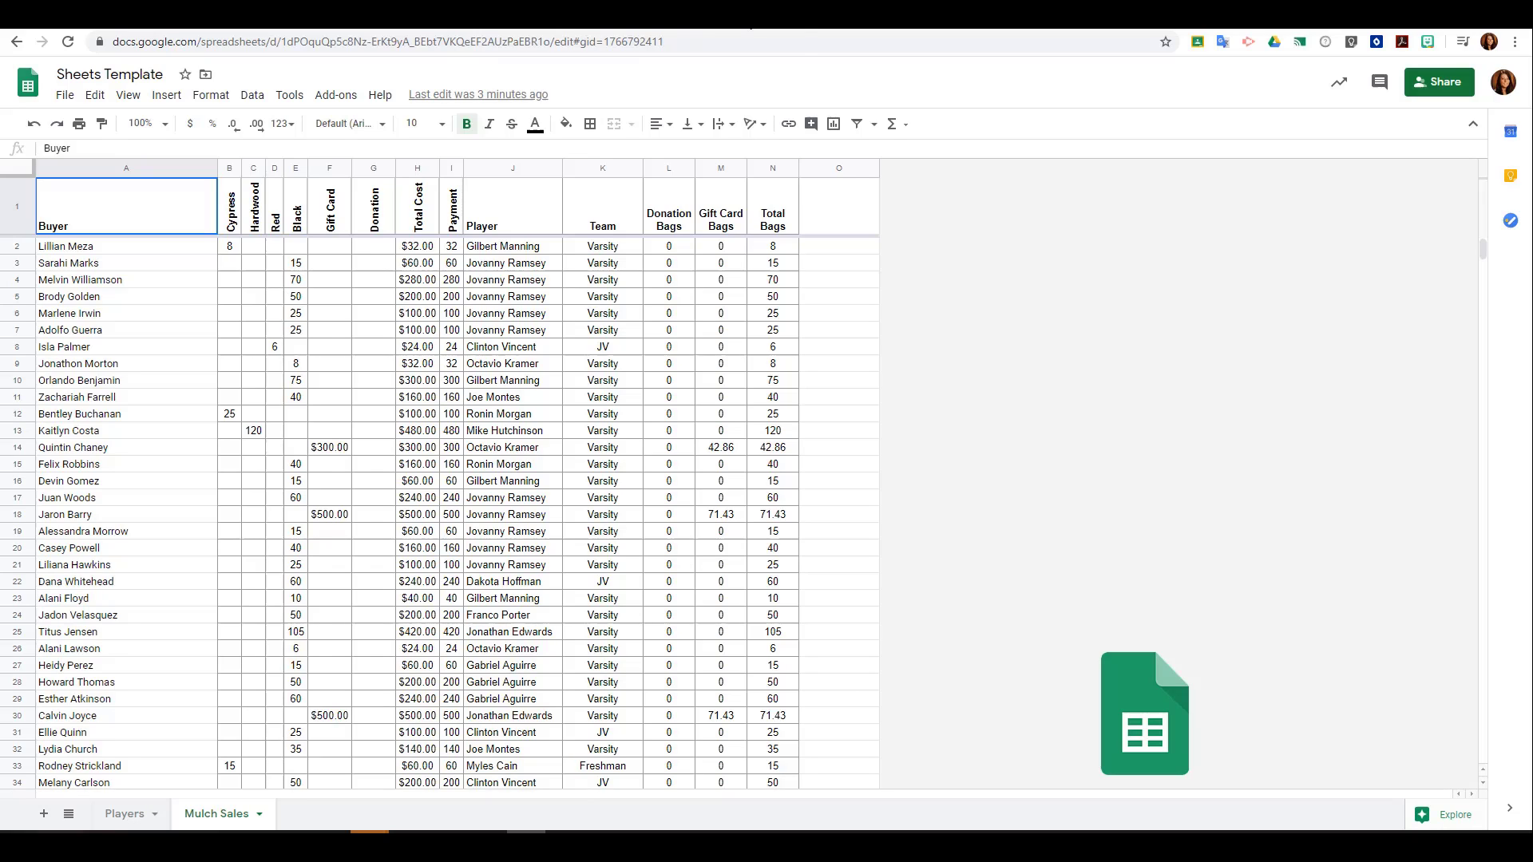
Step: Create a pivot table on a new sheet from the 'Mulch Sales'!A1:N867 data range
drag(1486, 260, 1474, 195)
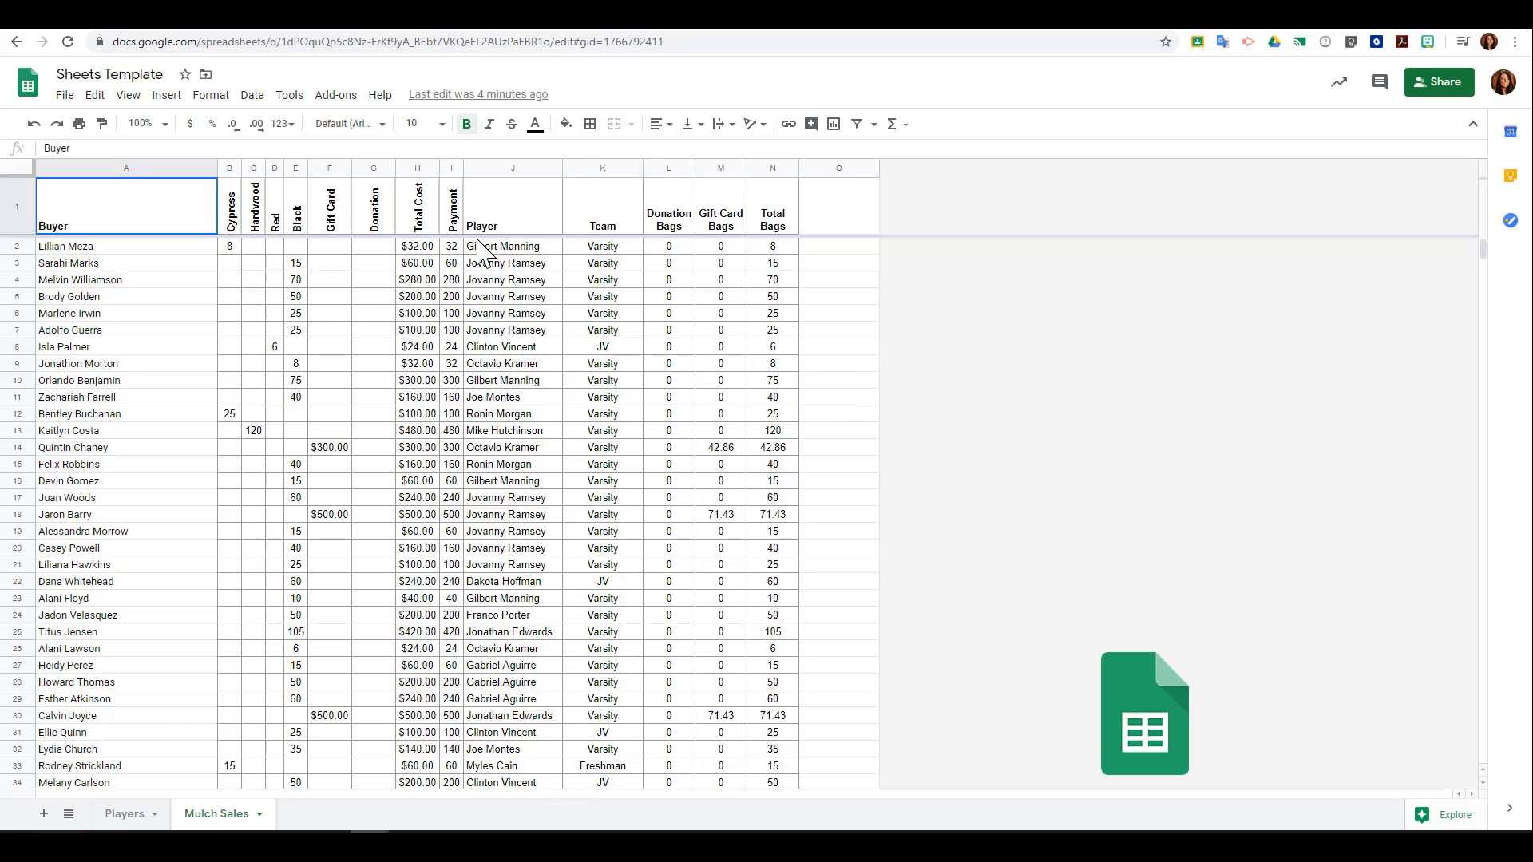
click(253, 95)
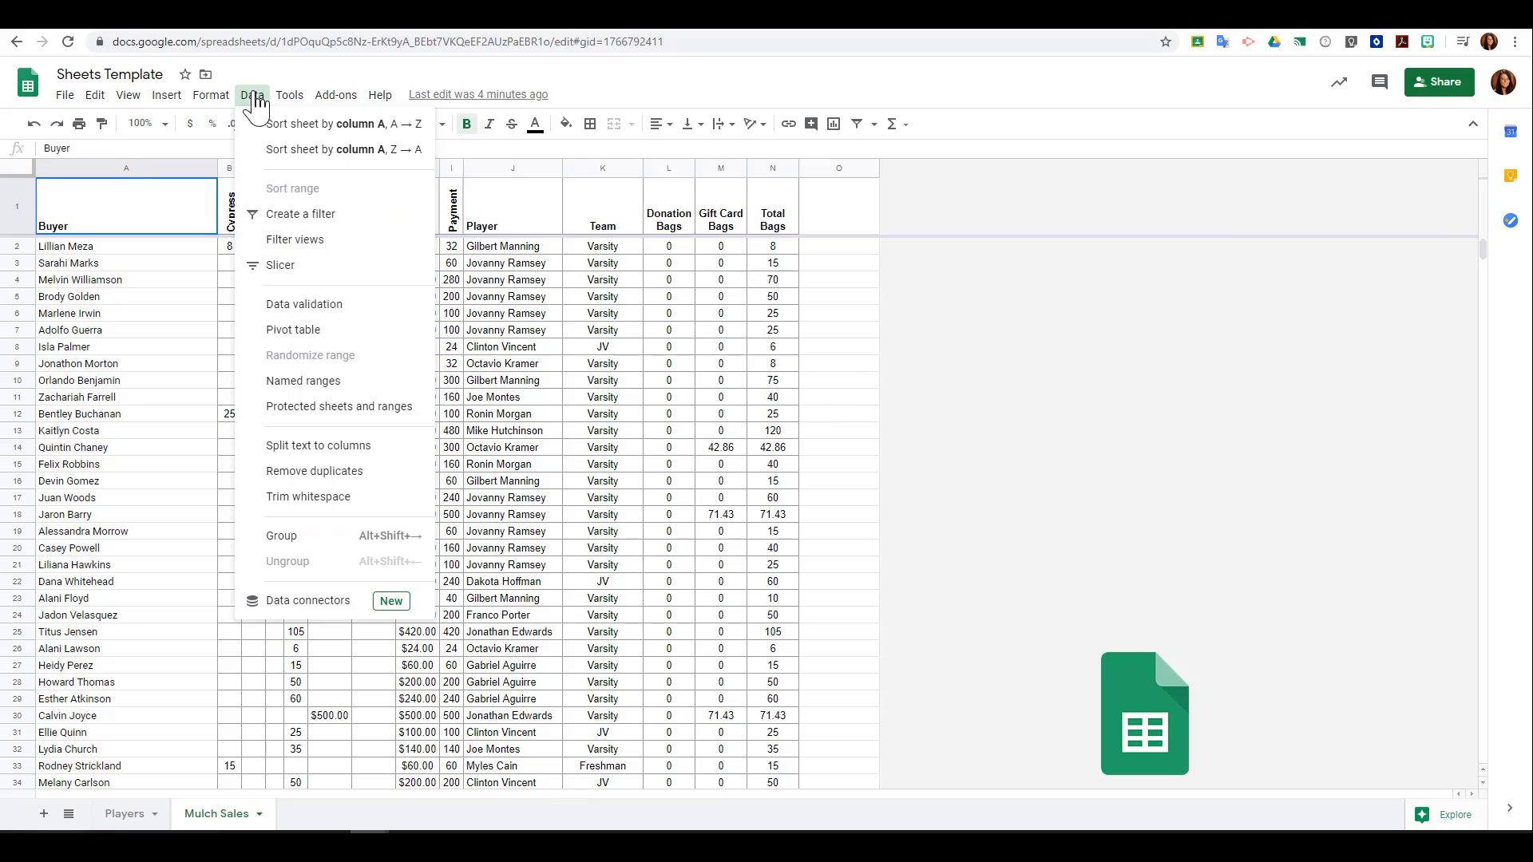
click(379, 336)
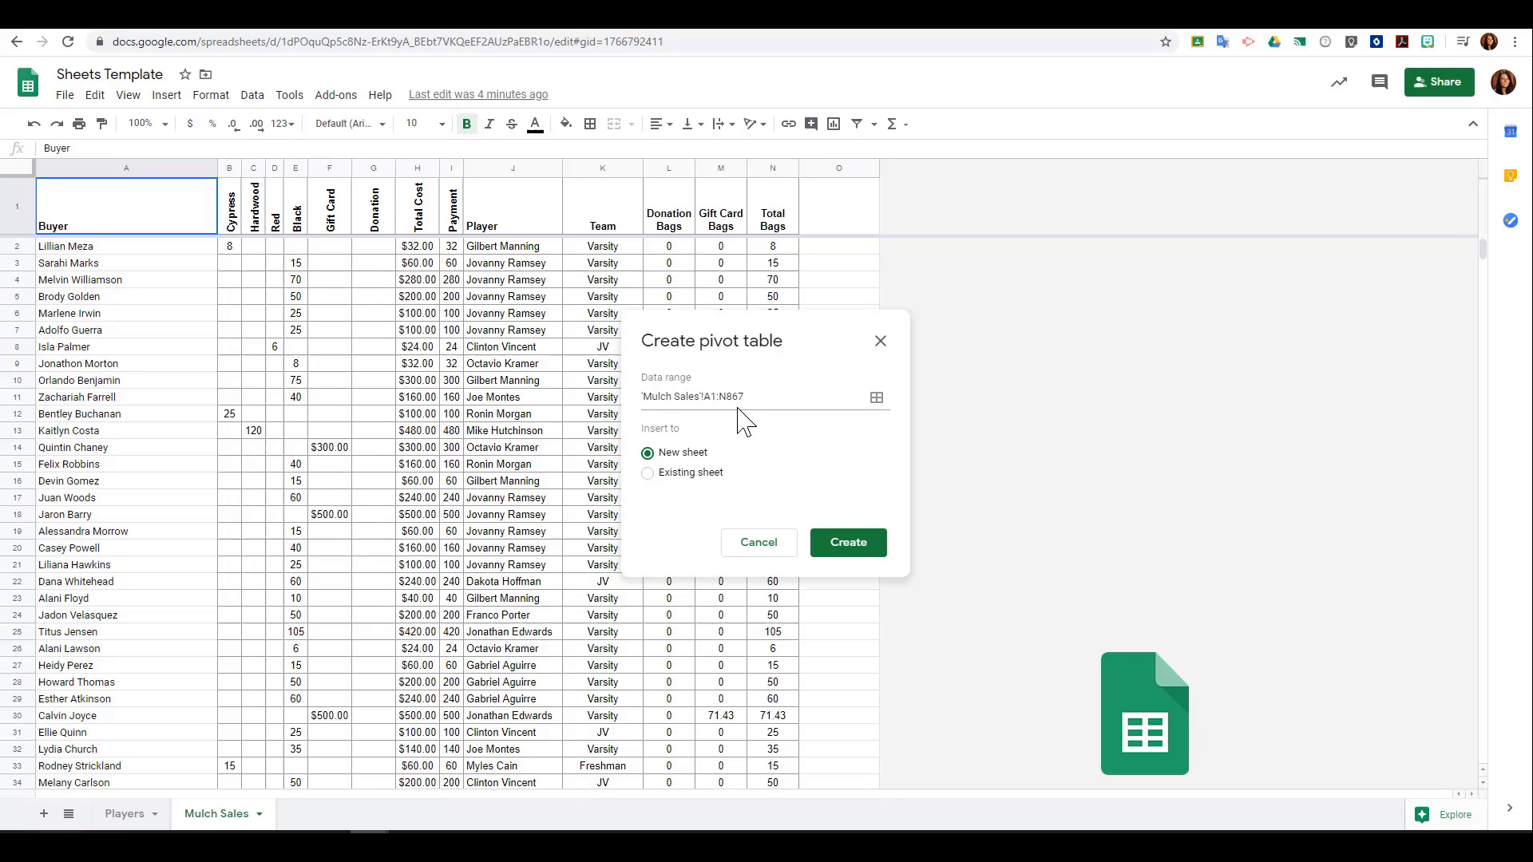
click(851, 546)
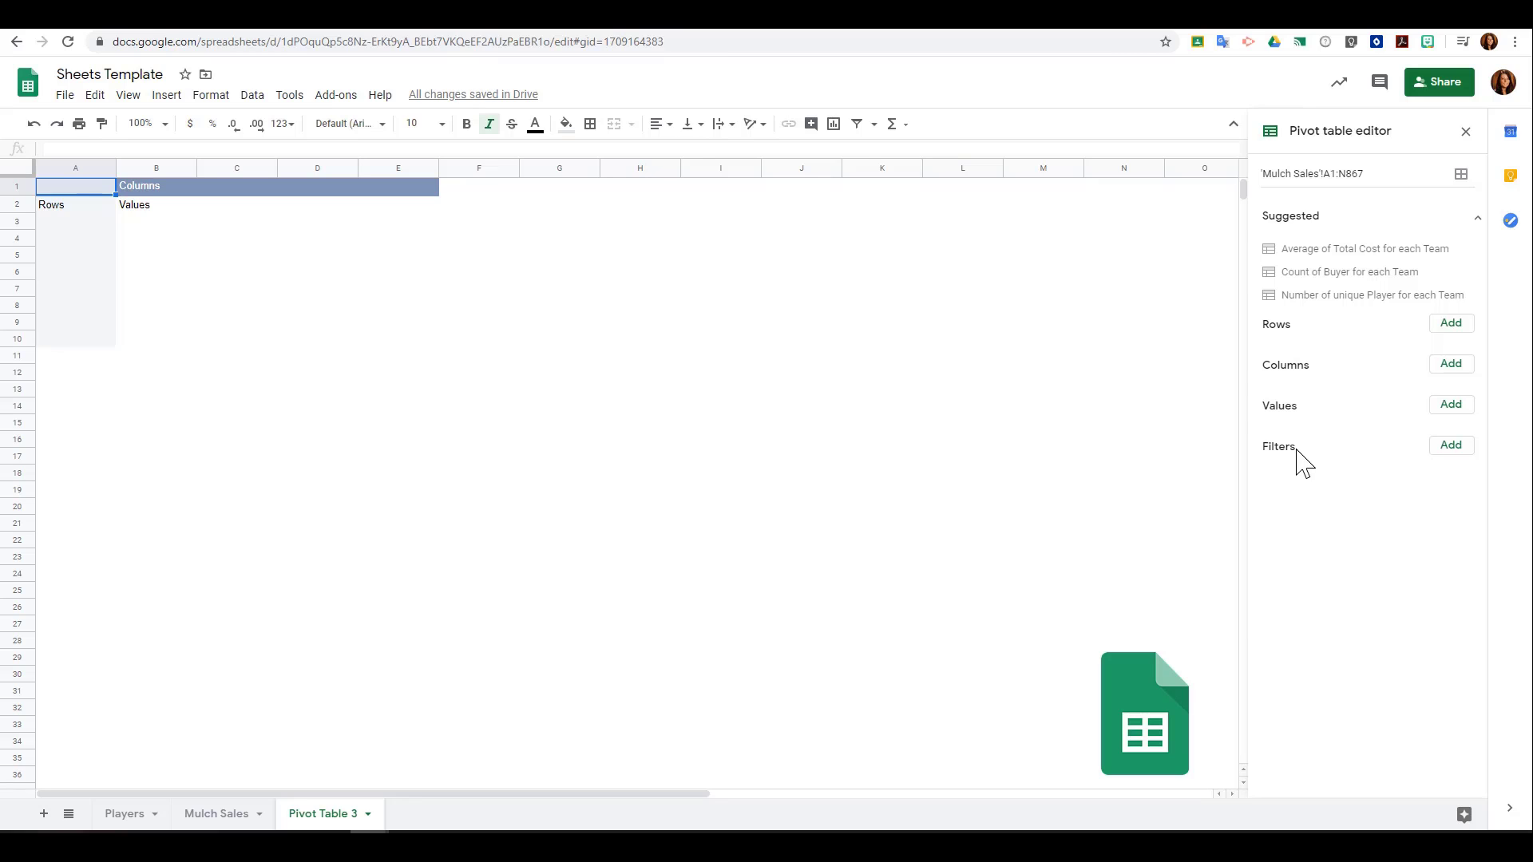
Step: Try the suggested "Average of Total Cost for each Team" pivot table and remove its Team and Total Cost fields
click(1364, 252)
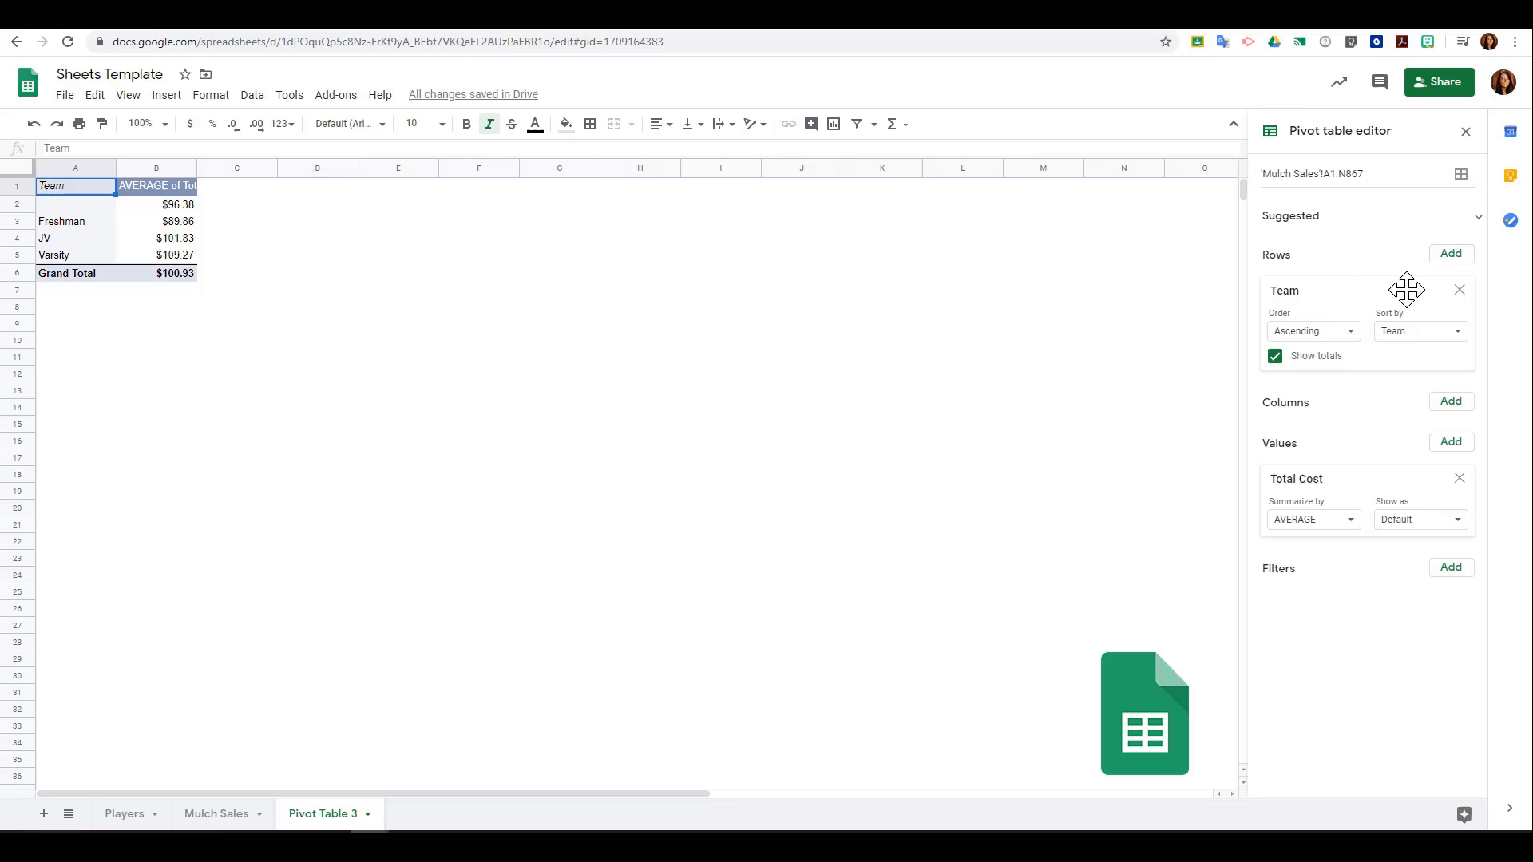
click(1459, 290)
click(1460, 372)
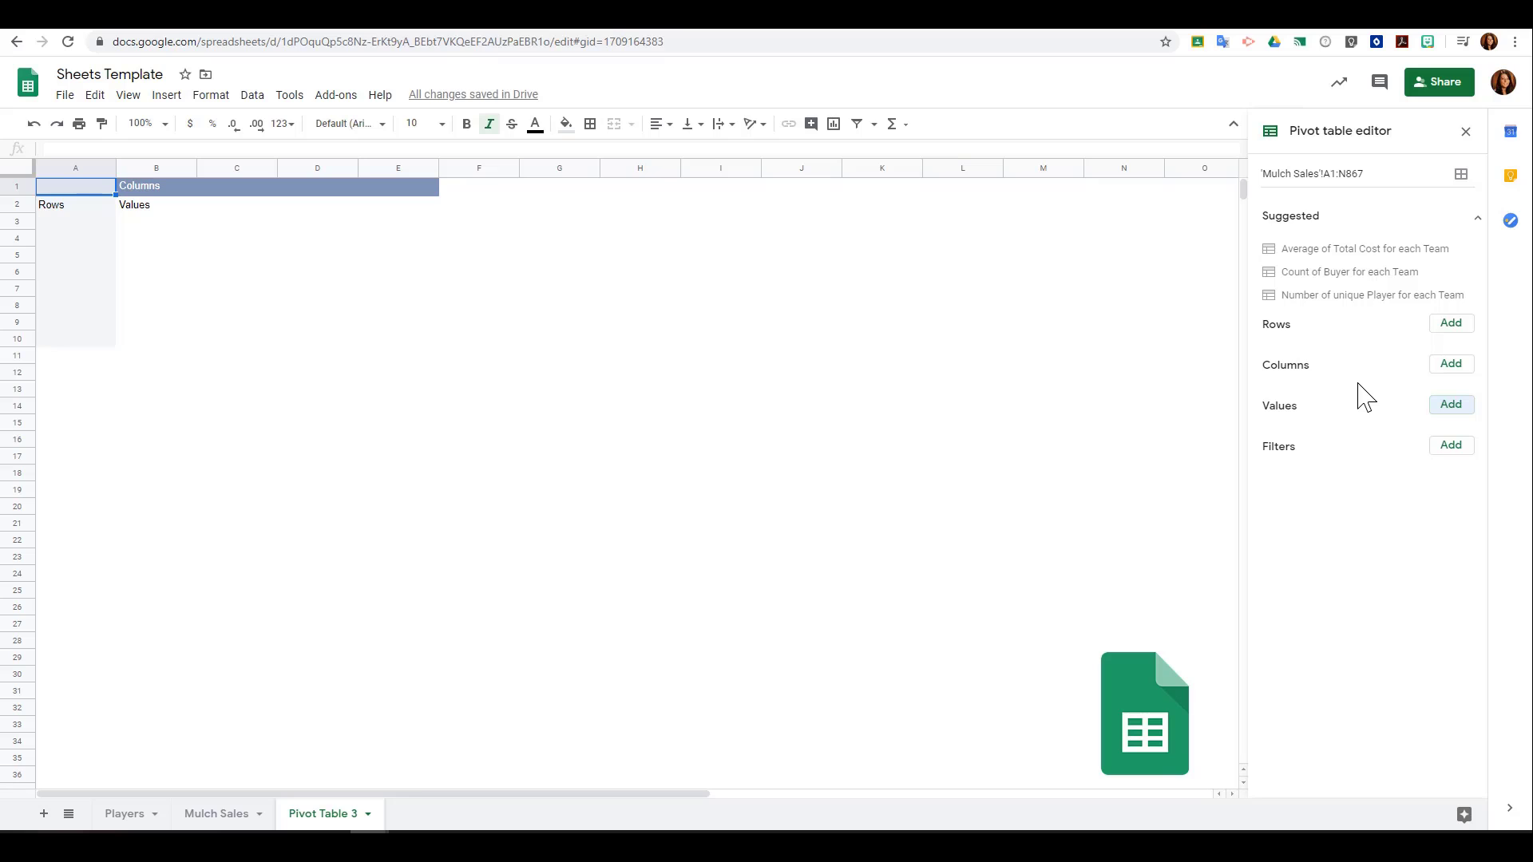
Step: Try the suggested "Number of unique Player for each Team" pivot table and remove its Player and Team fields
click(1352, 301)
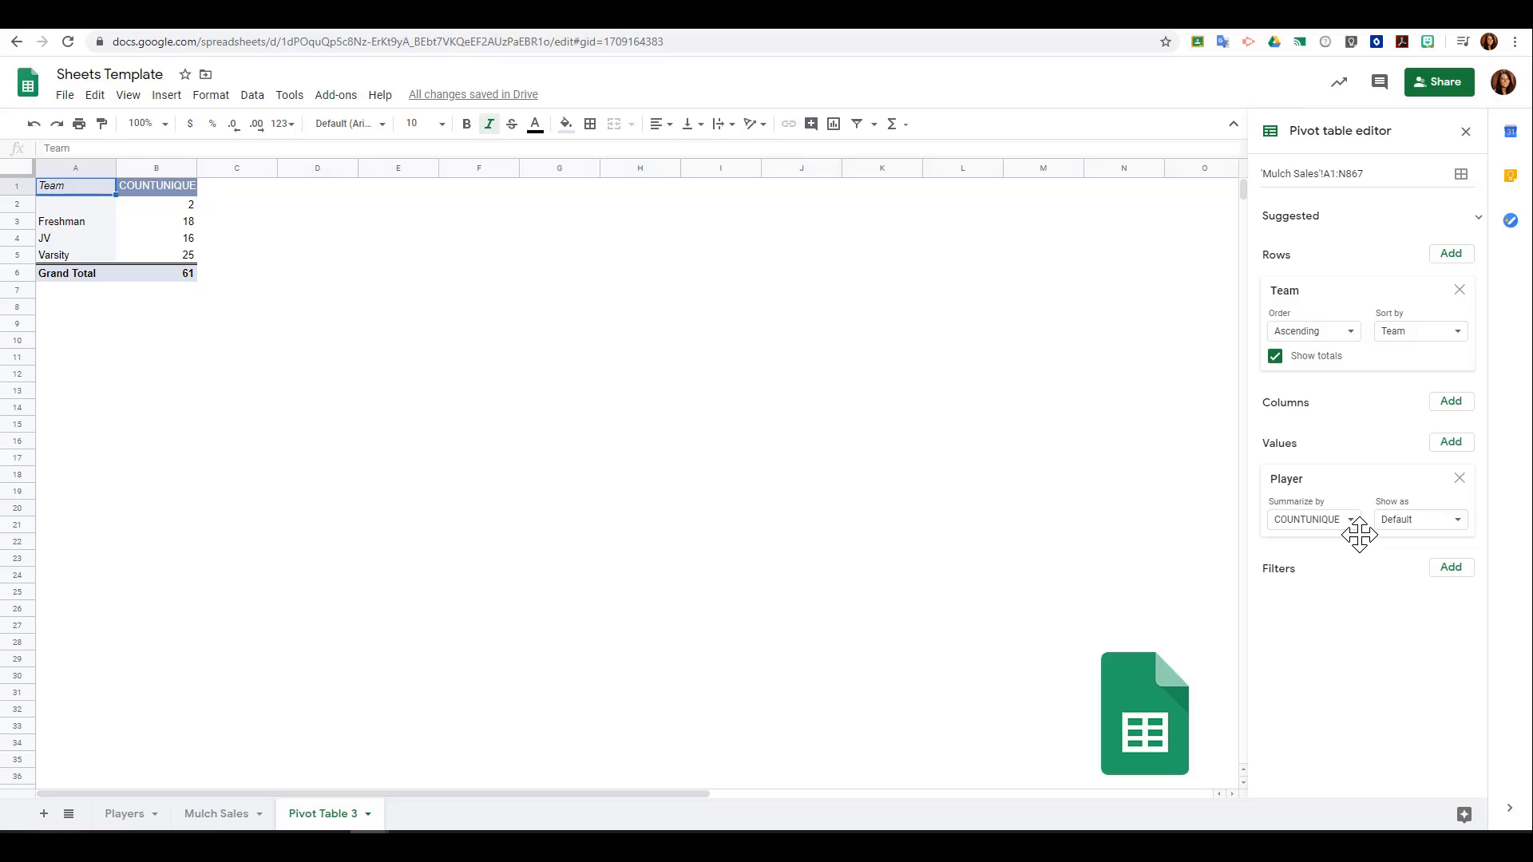
click(1460, 479)
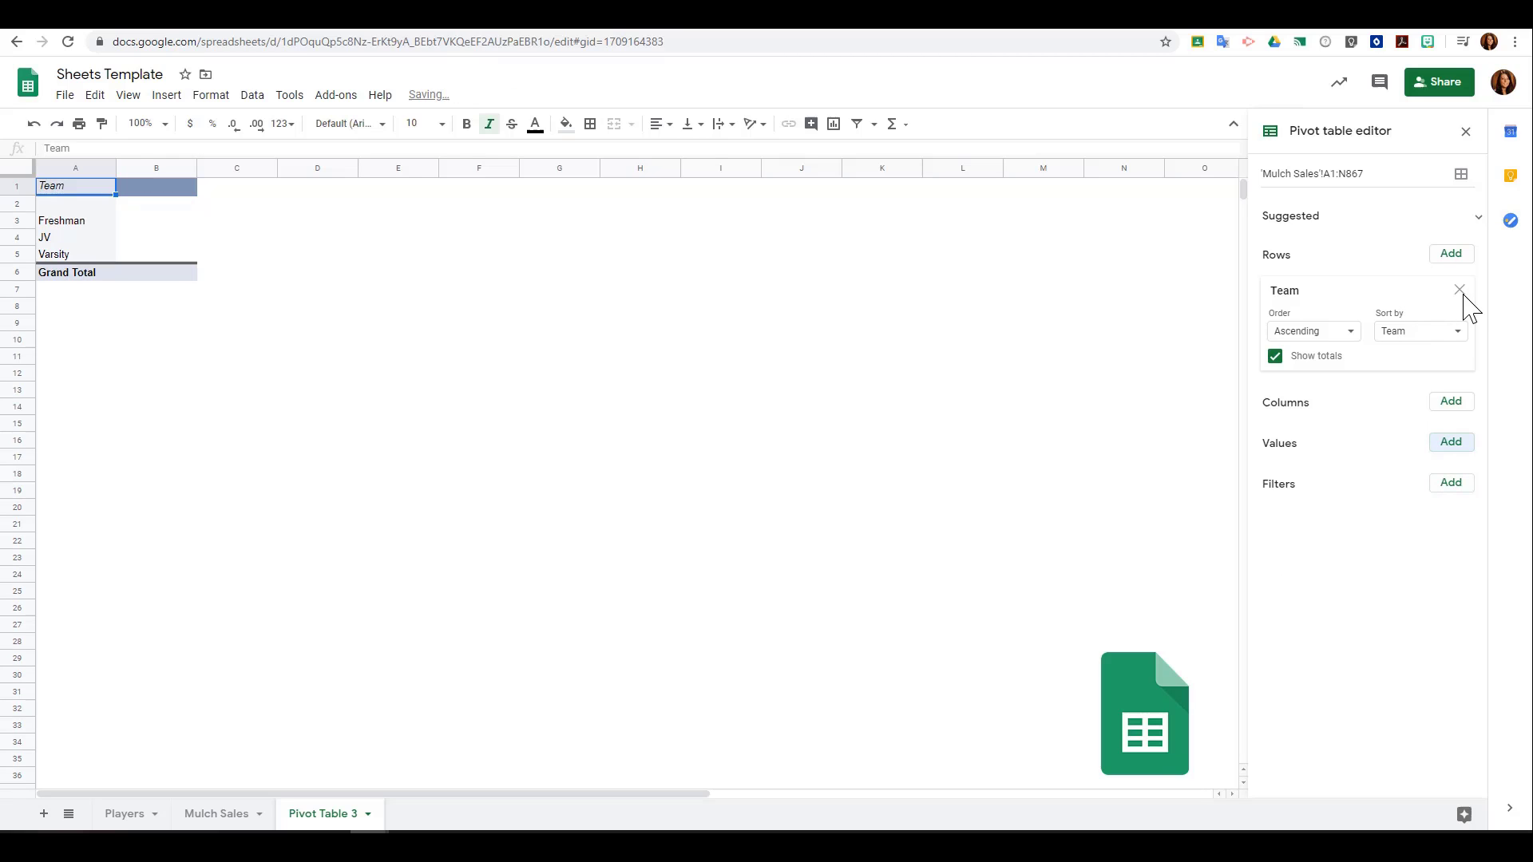
click(1459, 291)
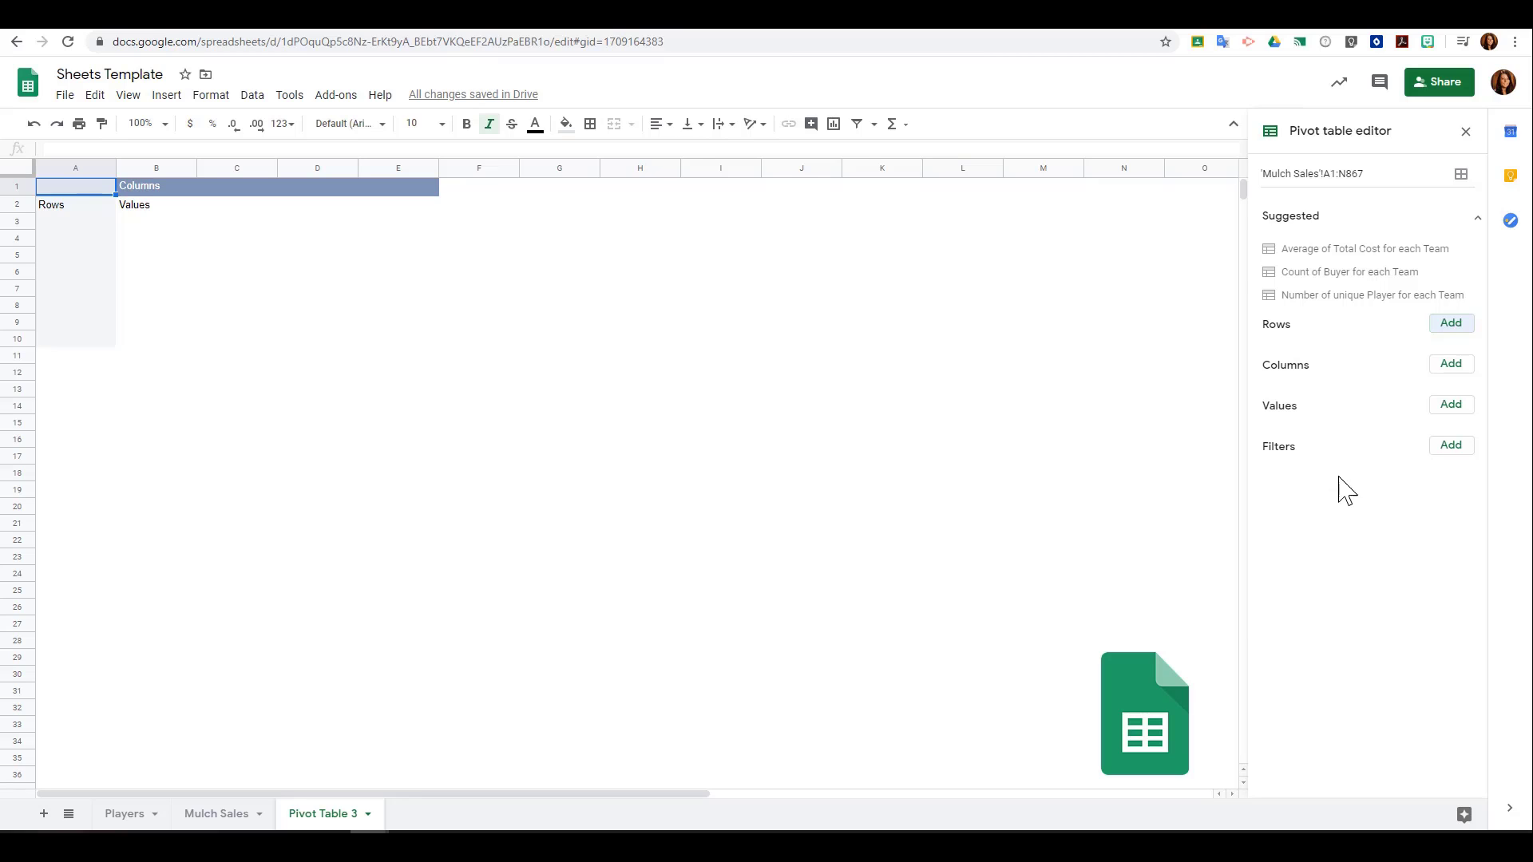
Step: Add Player as the pivot table's row field and look through the resulting list
click(1450, 324)
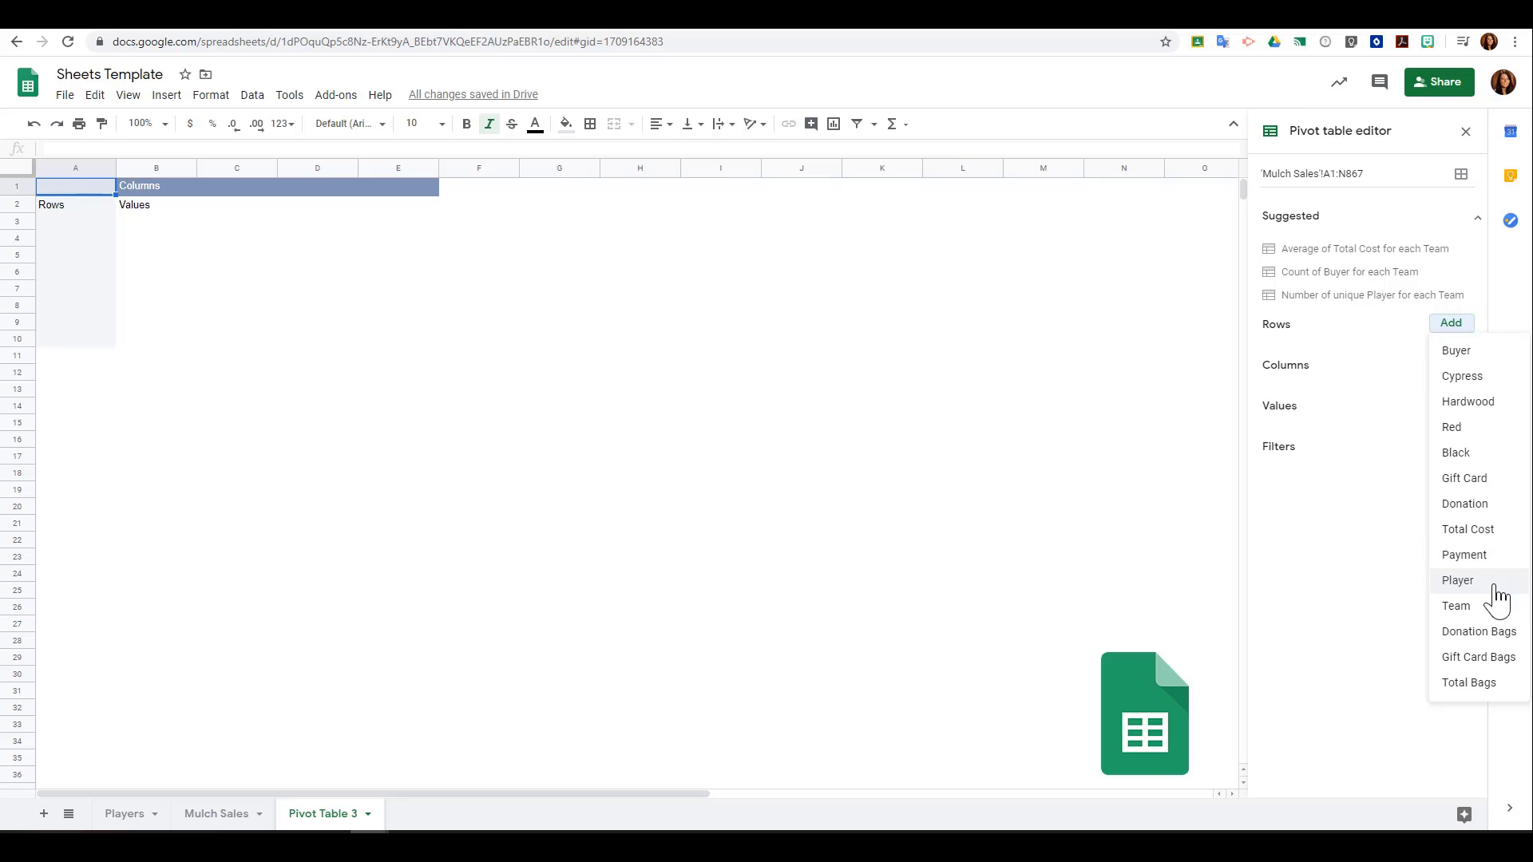
click(1458, 580)
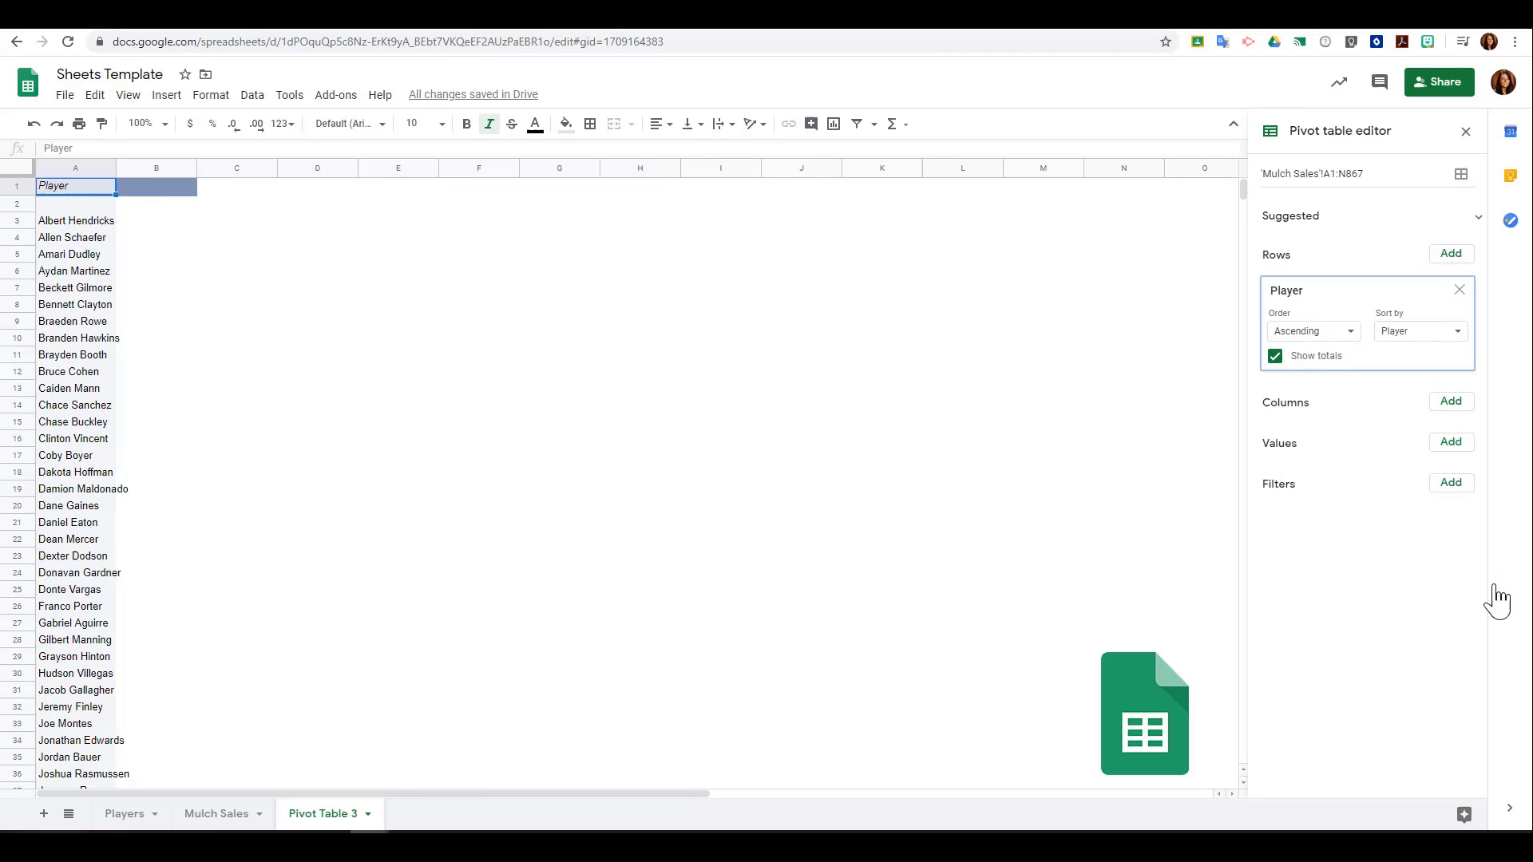
scroll(726, 654, down, 4)
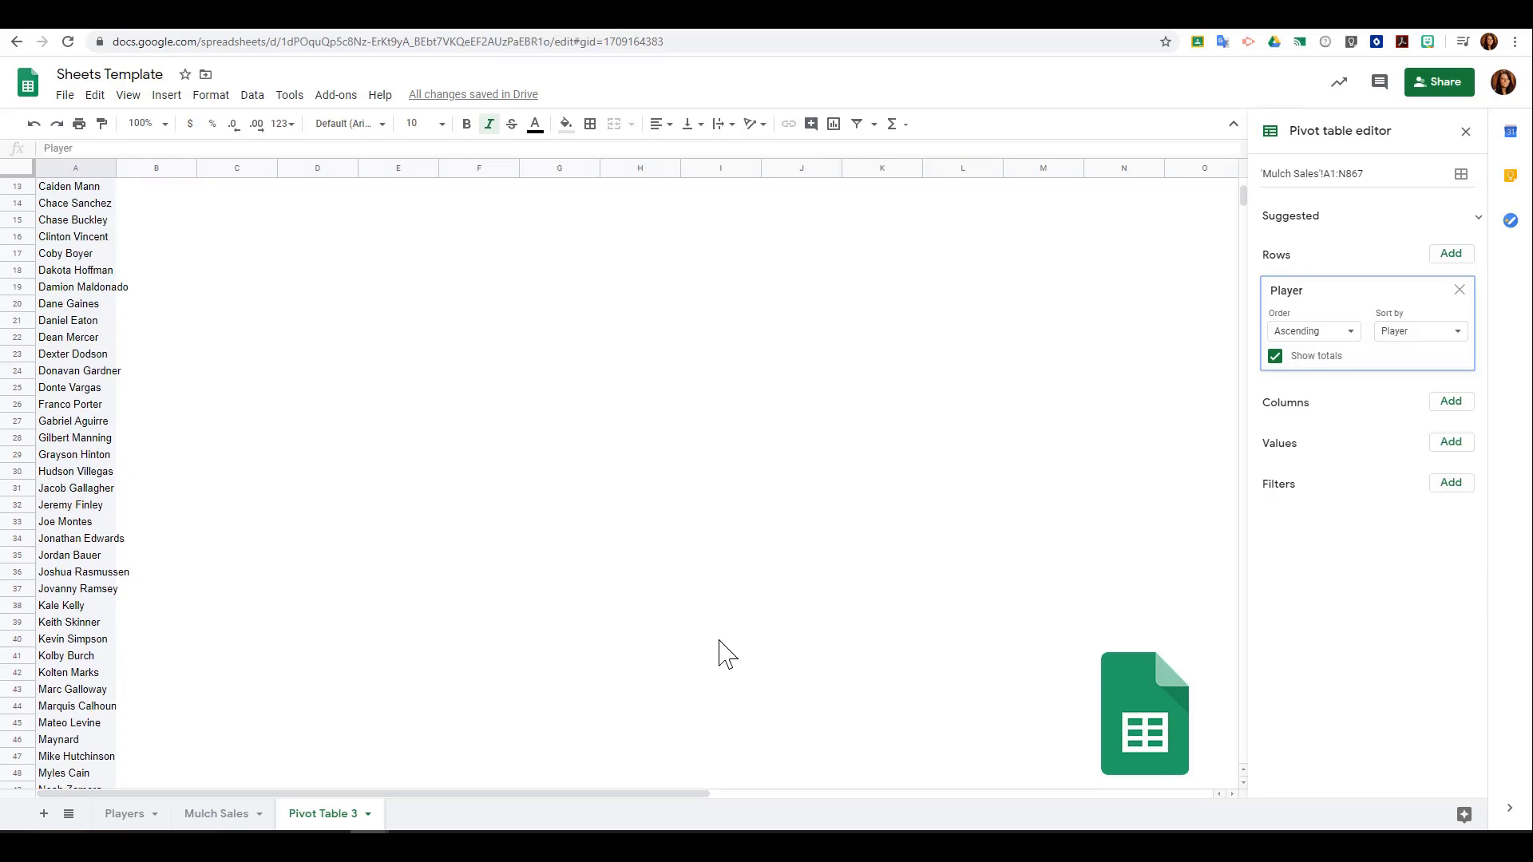
scroll(726, 655, down, 6)
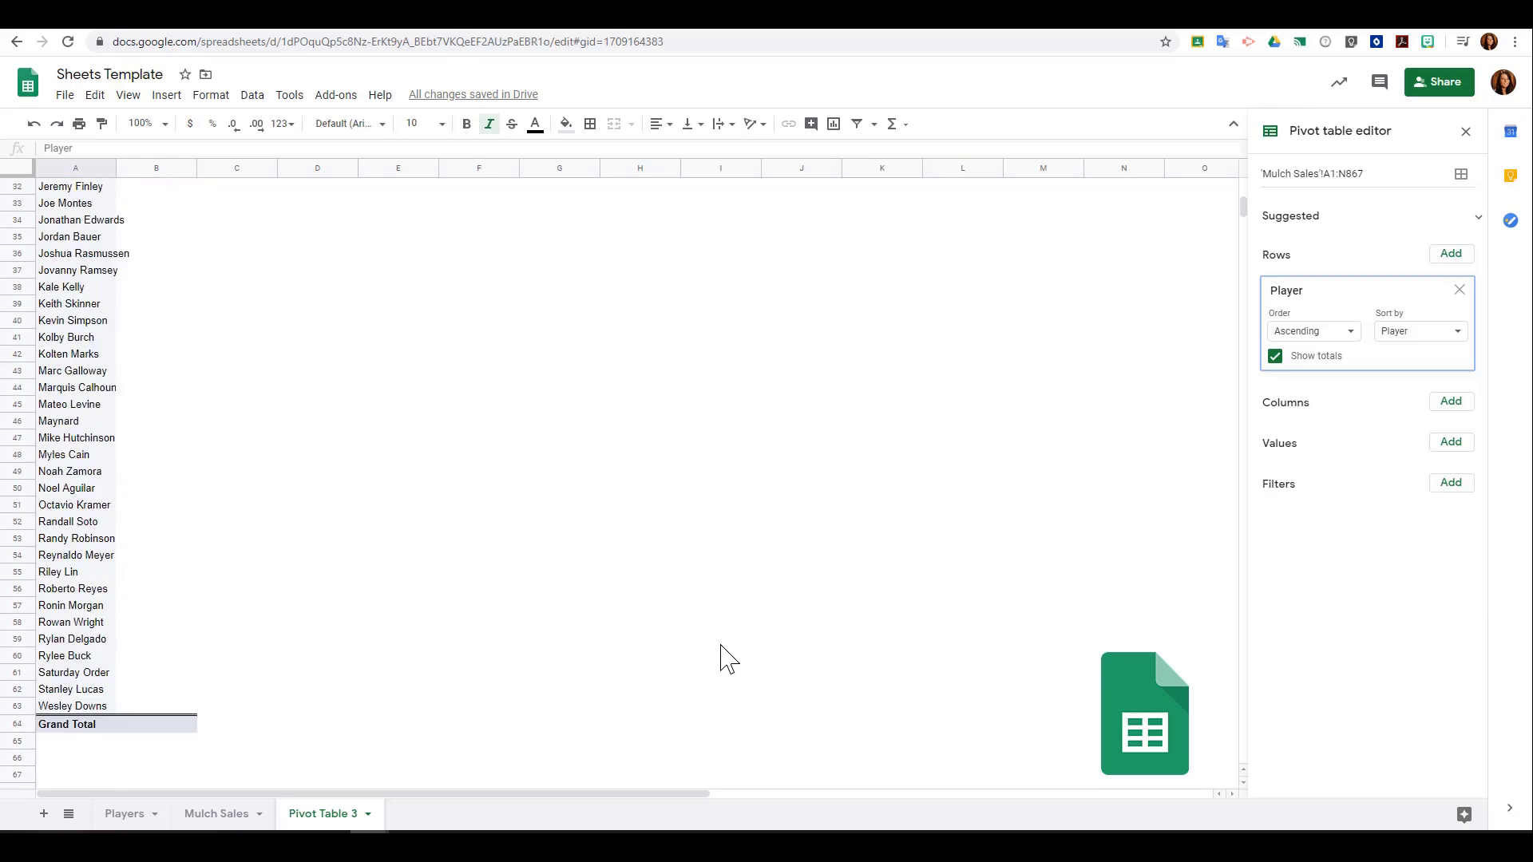
scroll(726, 659, up, 10)
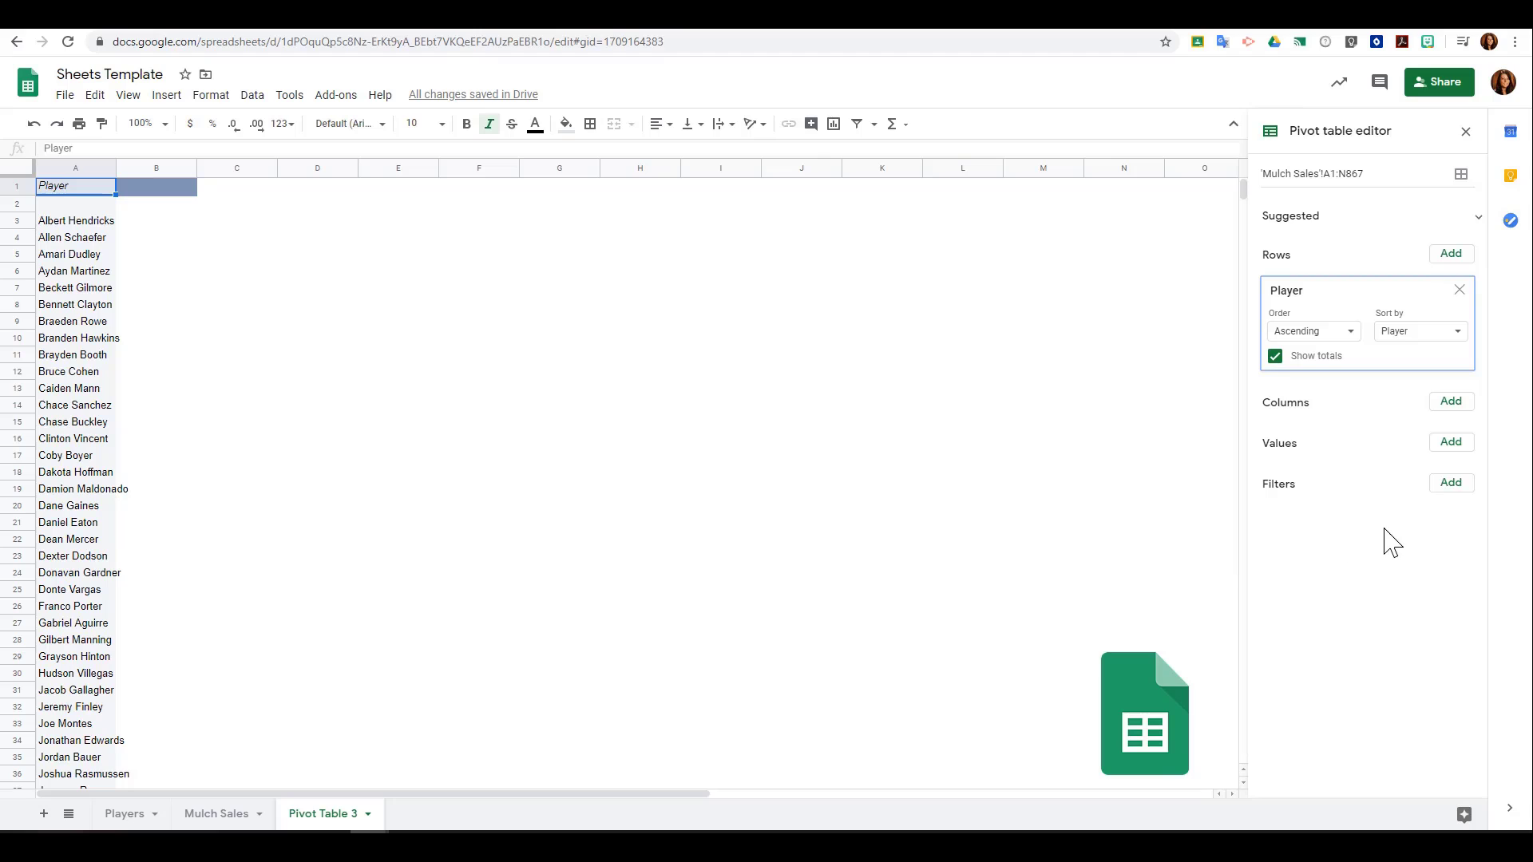
Step: Add Total Bags as a pivot table value summarized by SUM, and widen column B to fit its heading
click(1451, 443)
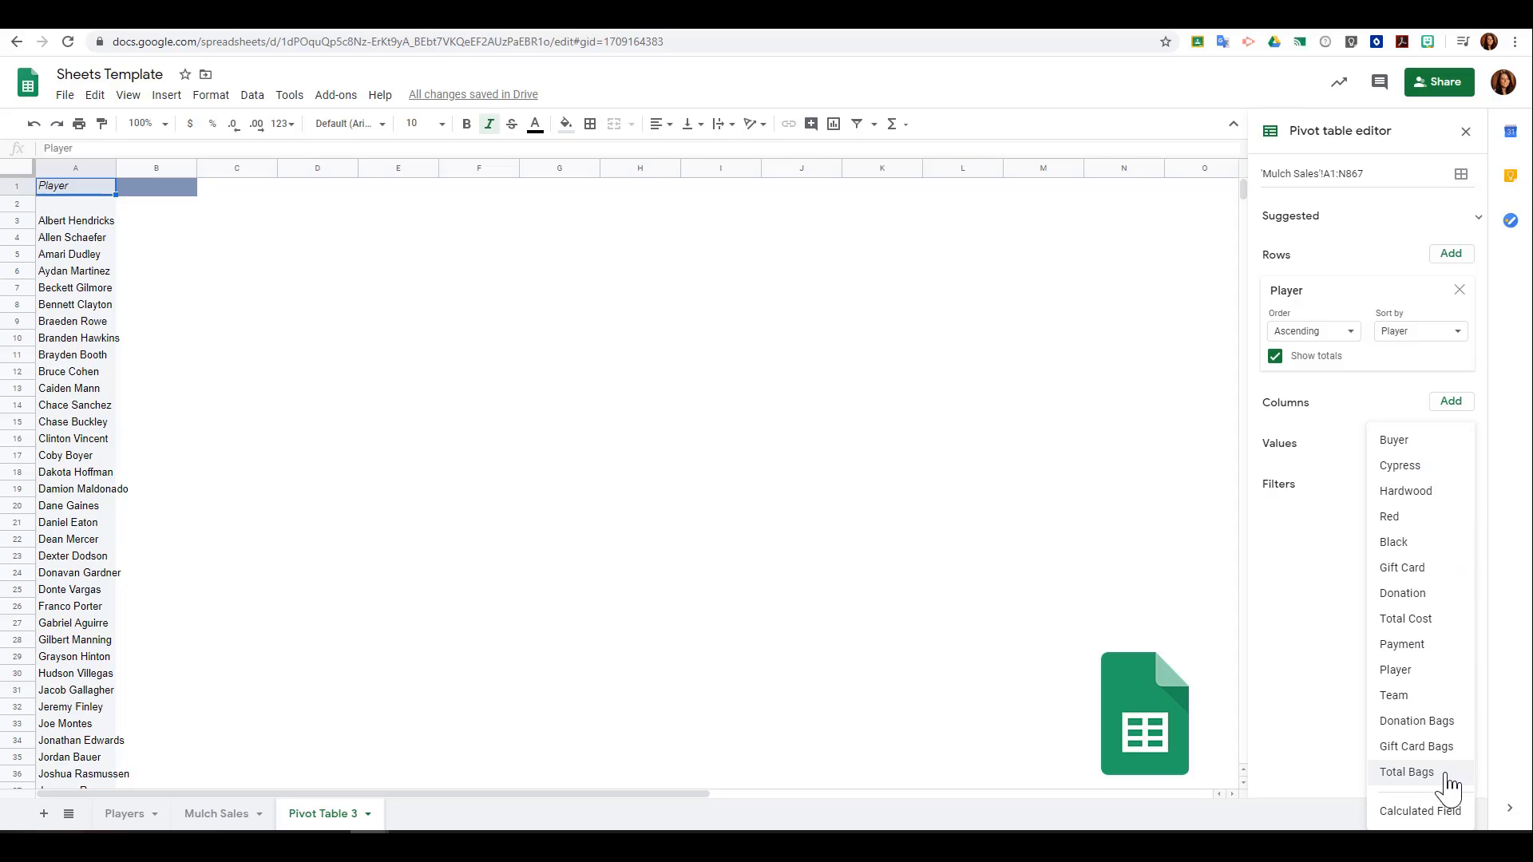
click(1406, 772)
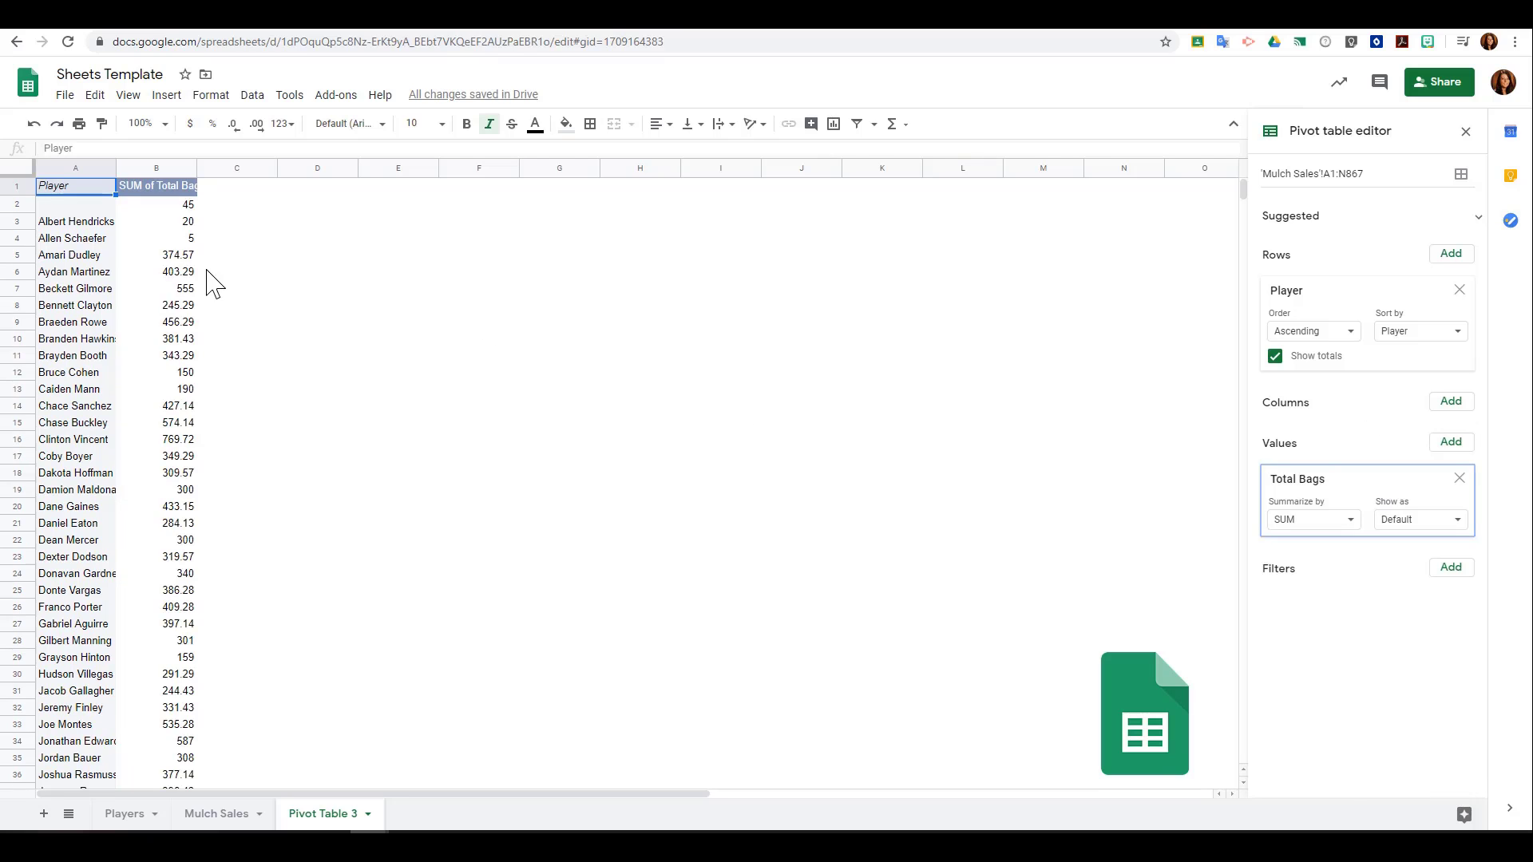
drag(198, 165, 213, 165)
scroll(205, 411, down, 5)
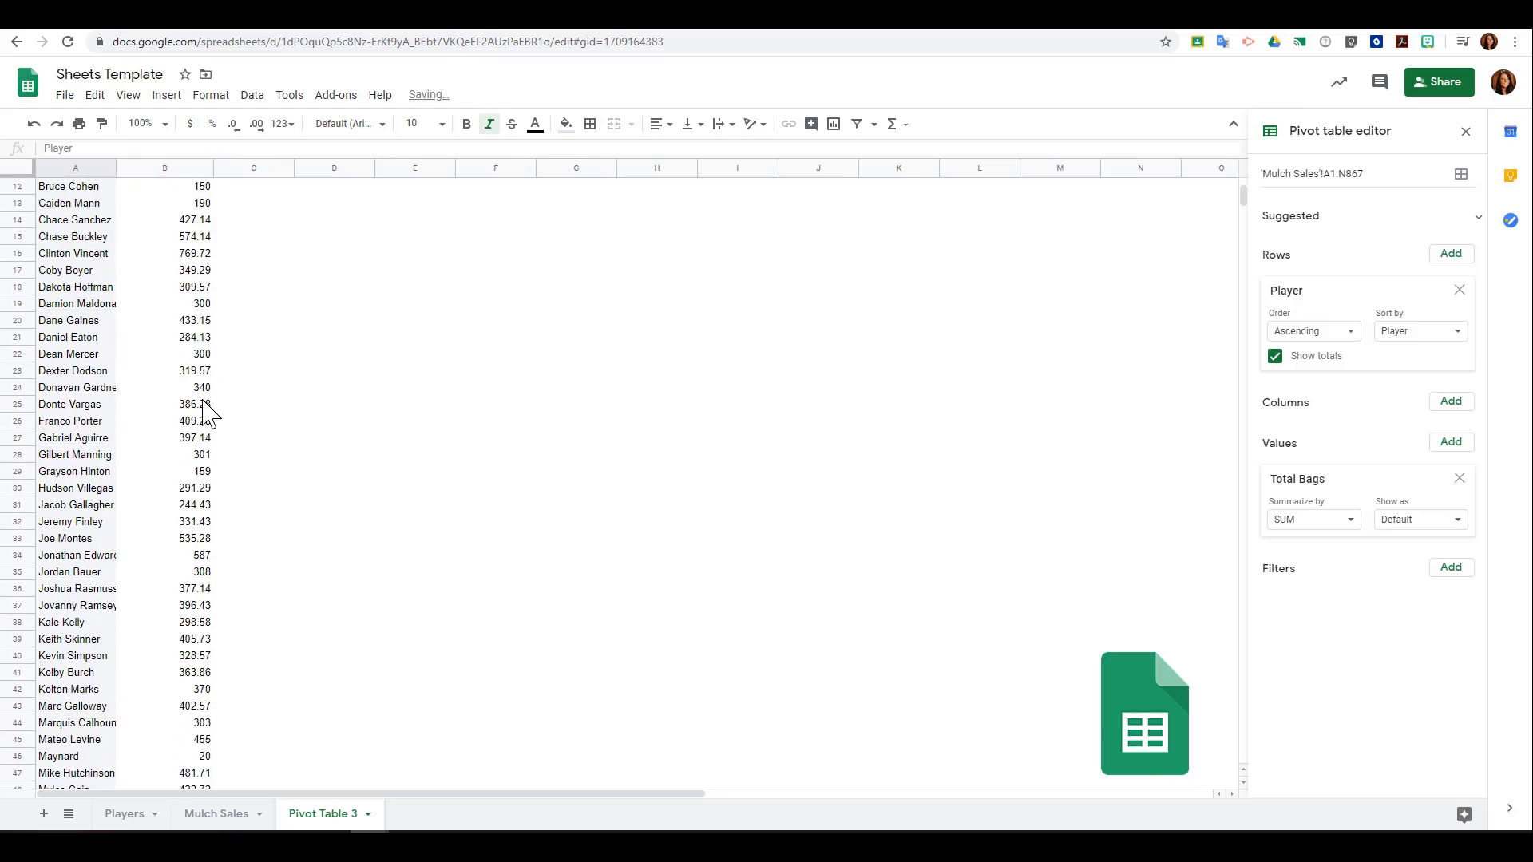
scroll(206, 411, down, 3)
scroll(206, 411, up, 10)
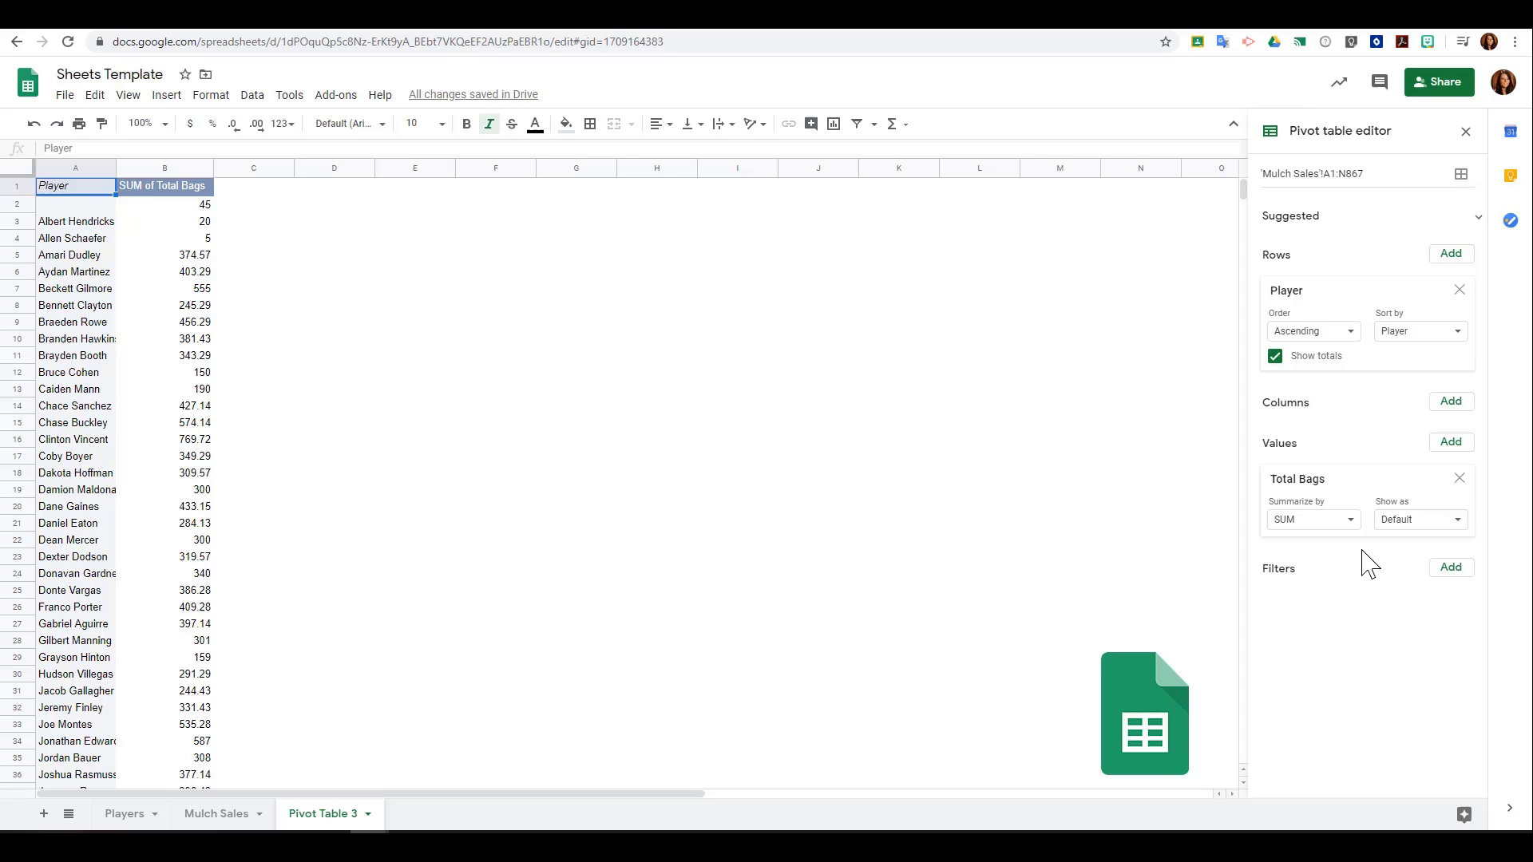
Step: Add Black as a pivot table value ahead of Total Bags and summarize it by SUM
click(1452, 444)
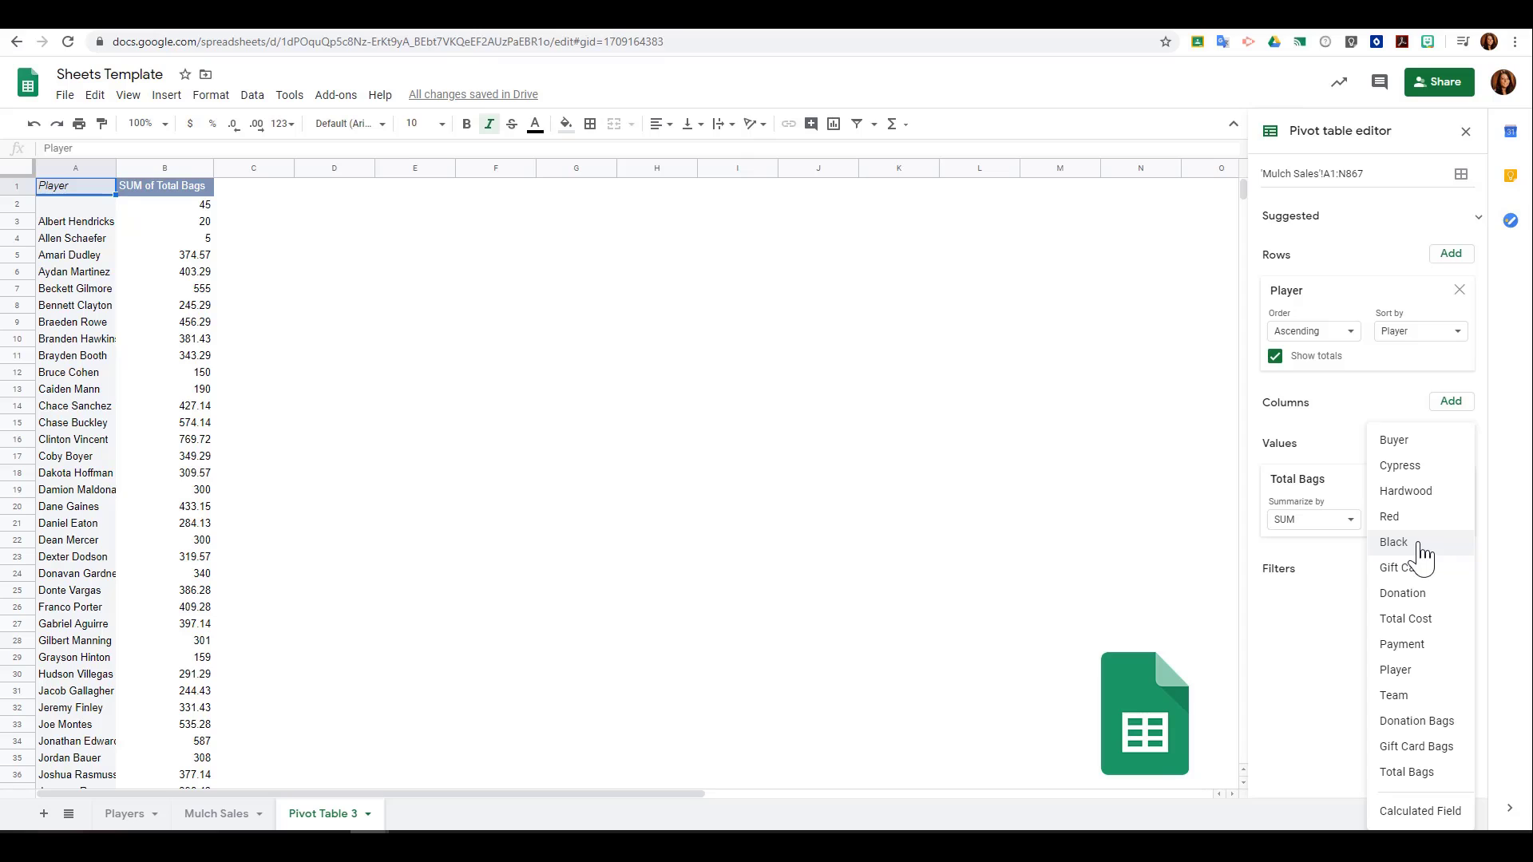
click(1394, 543)
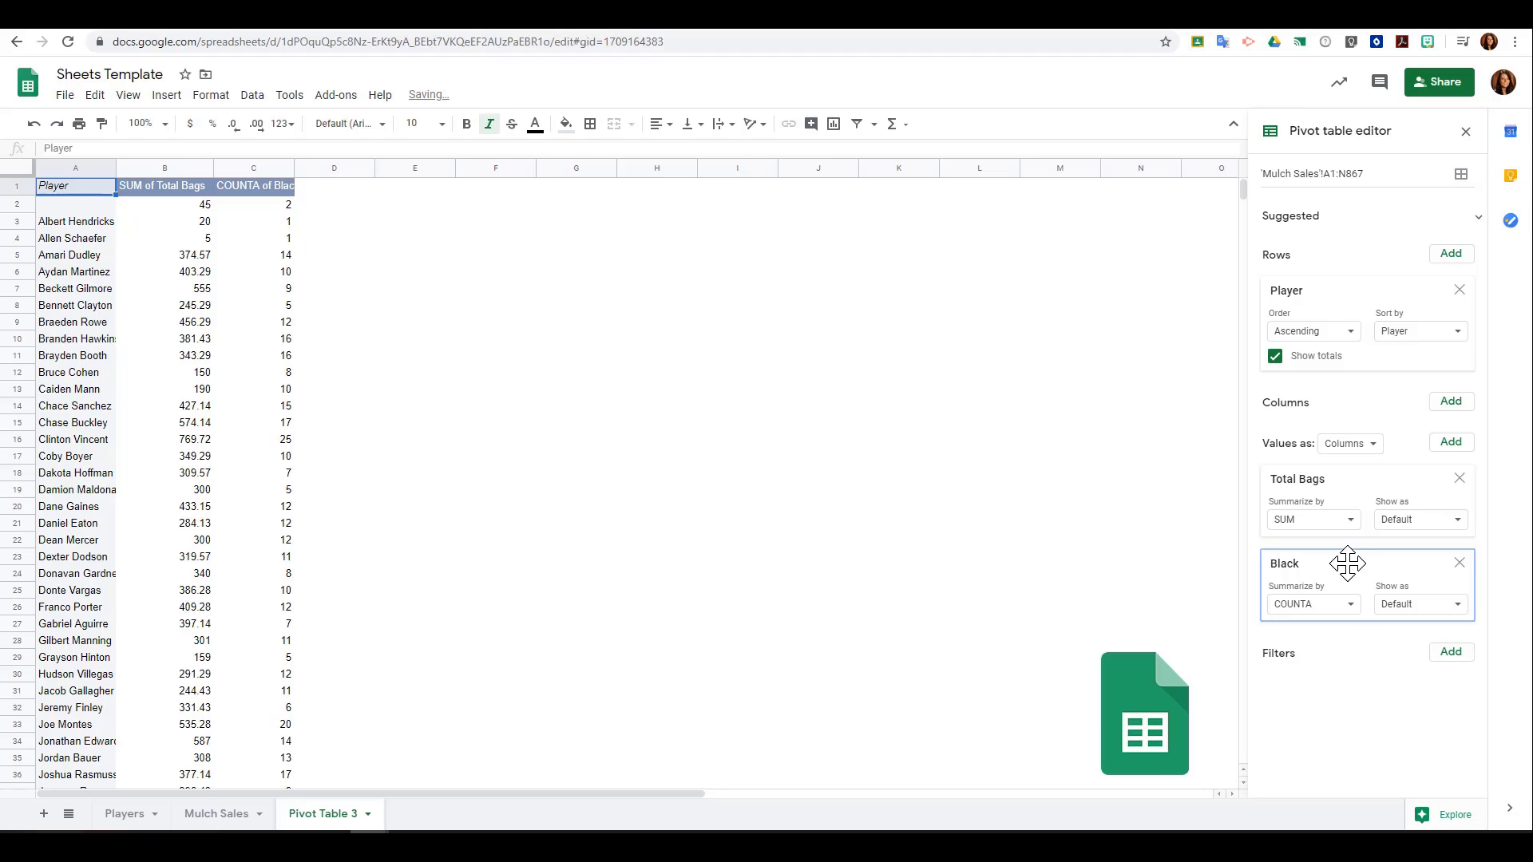
drag(1347, 563, 1338, 490)
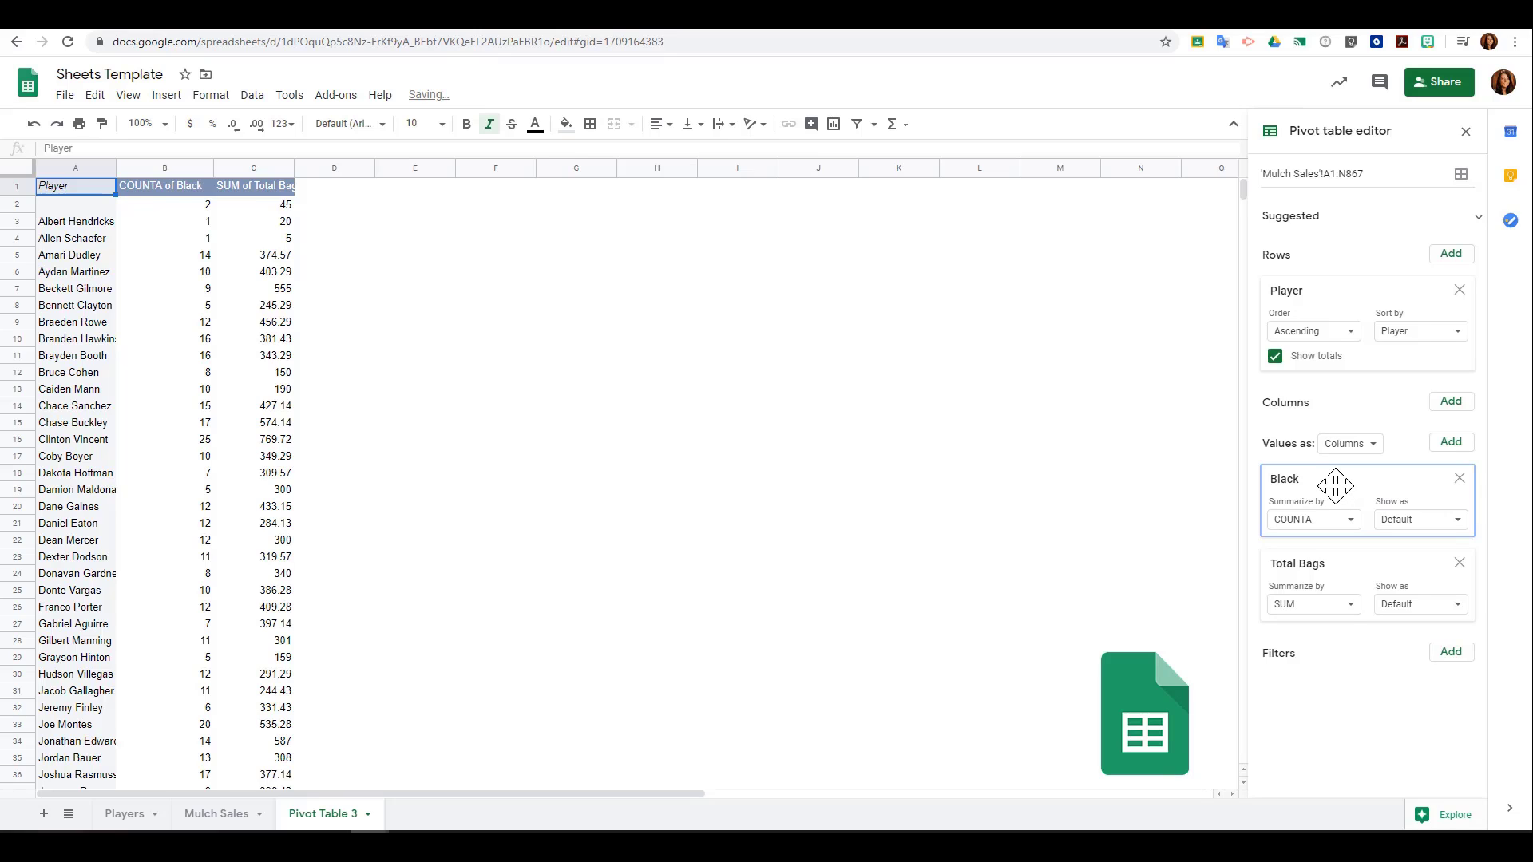
click(1350, 529)
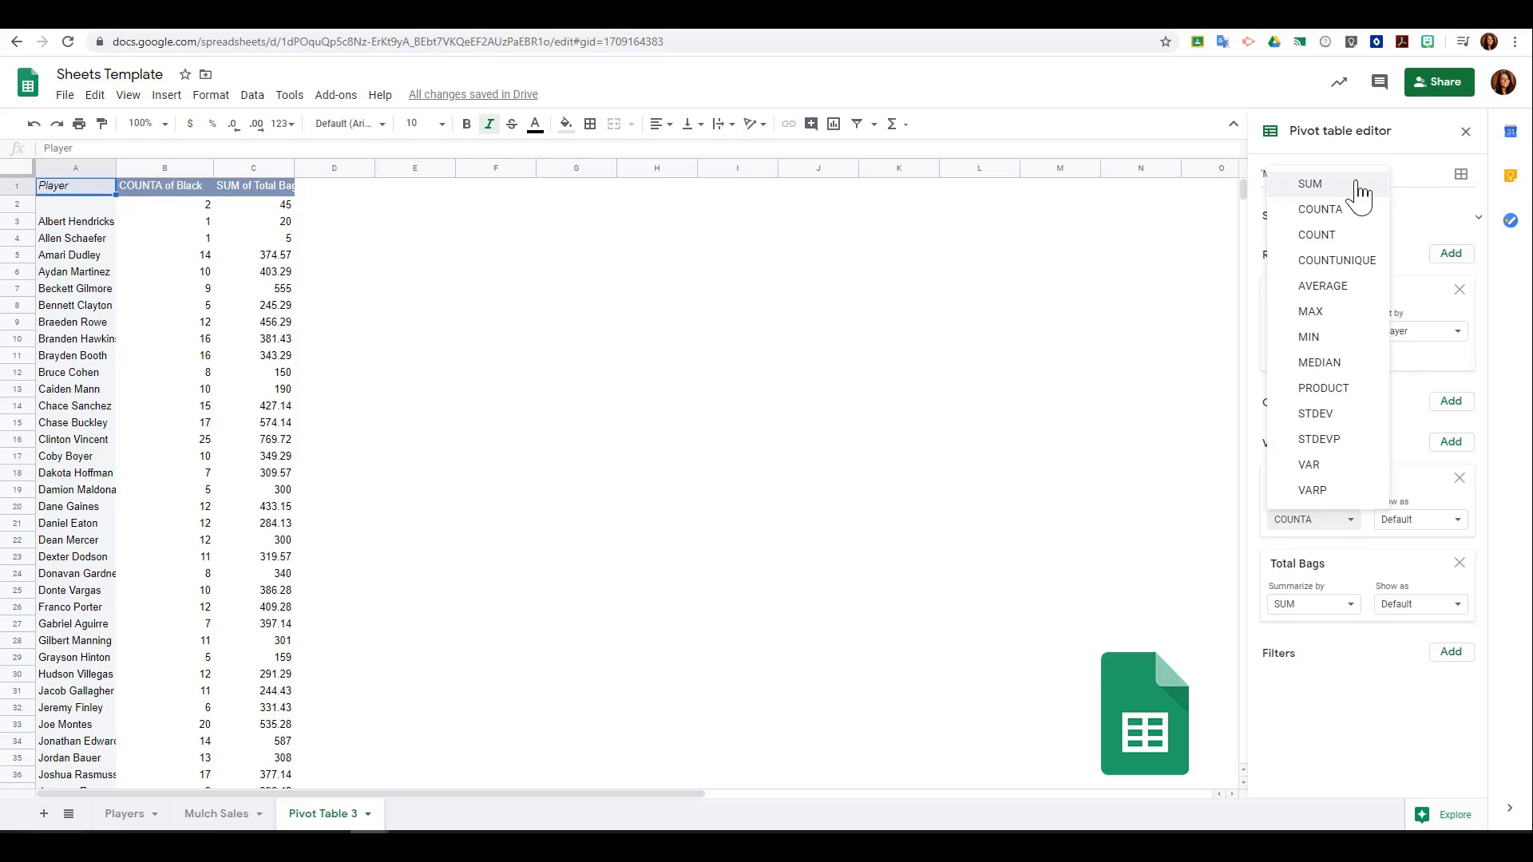
click(1310, 184)
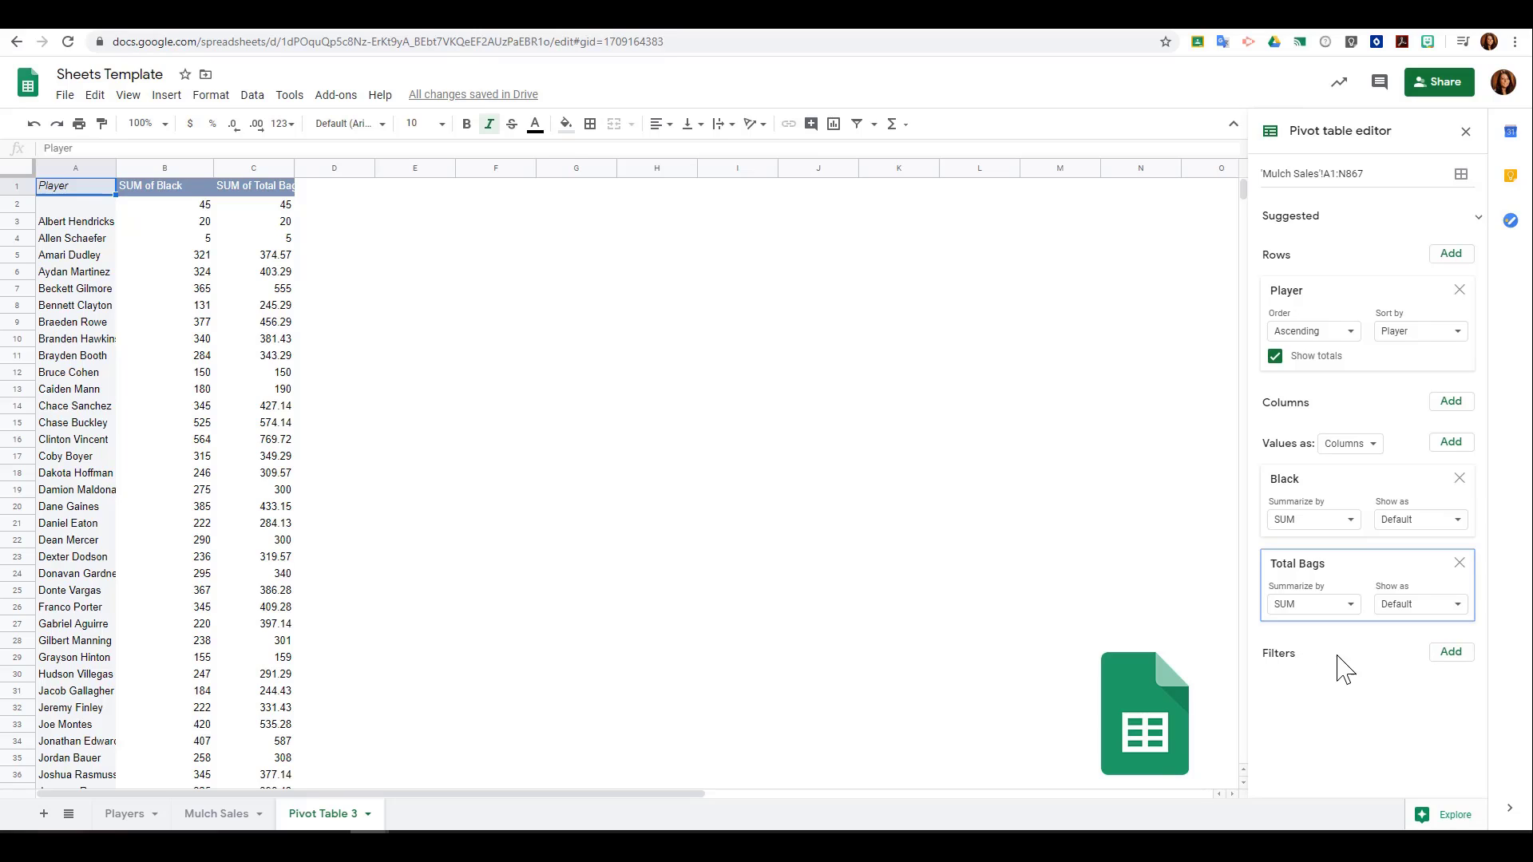
Step: Add a Team filter to the pivot table that shows only Freshman
click(1451, 653)
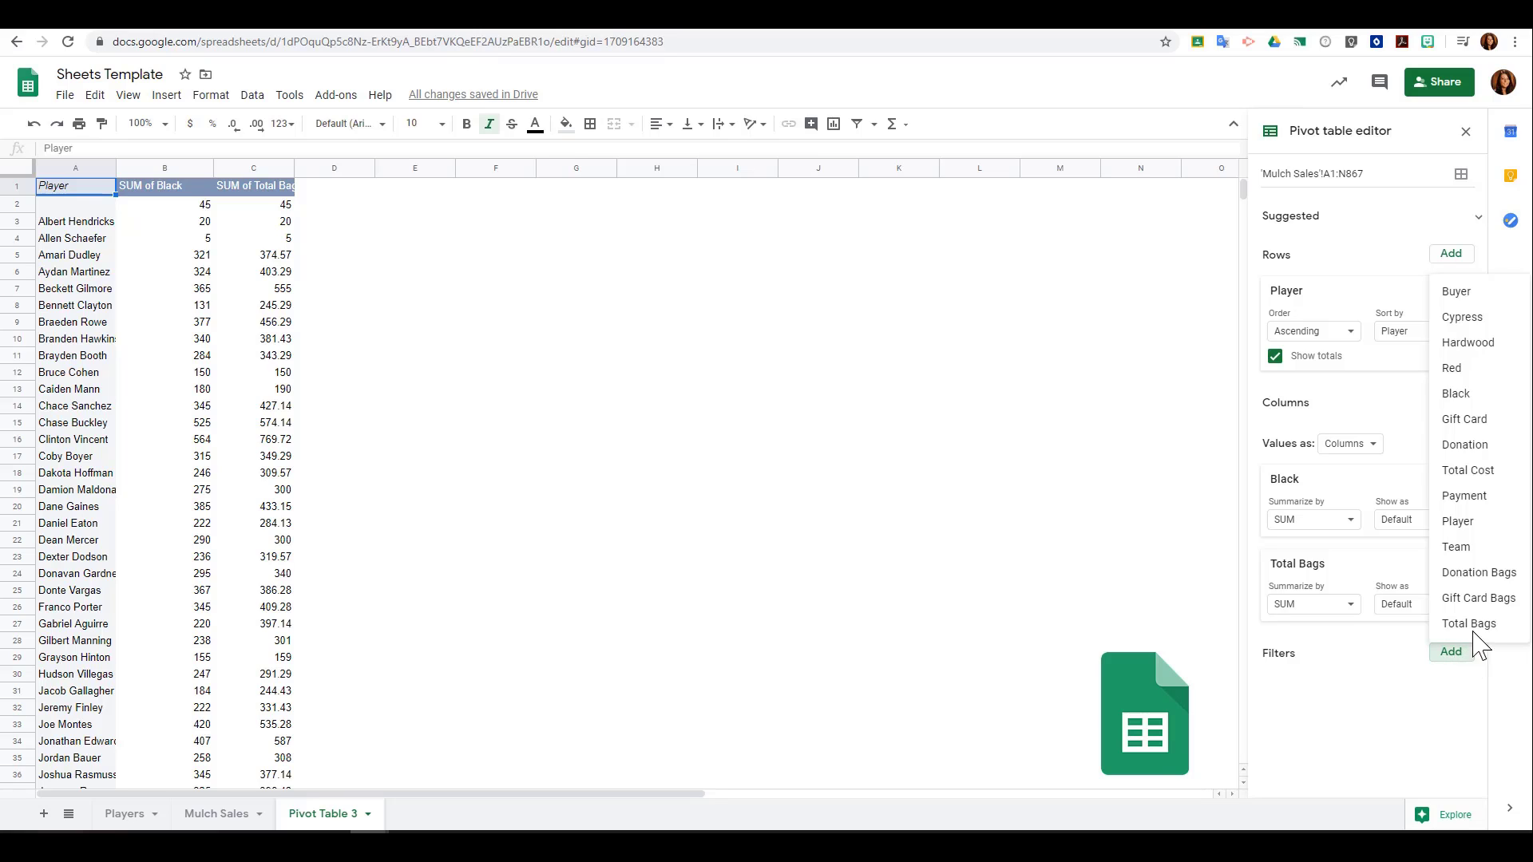
click(1457, 548)
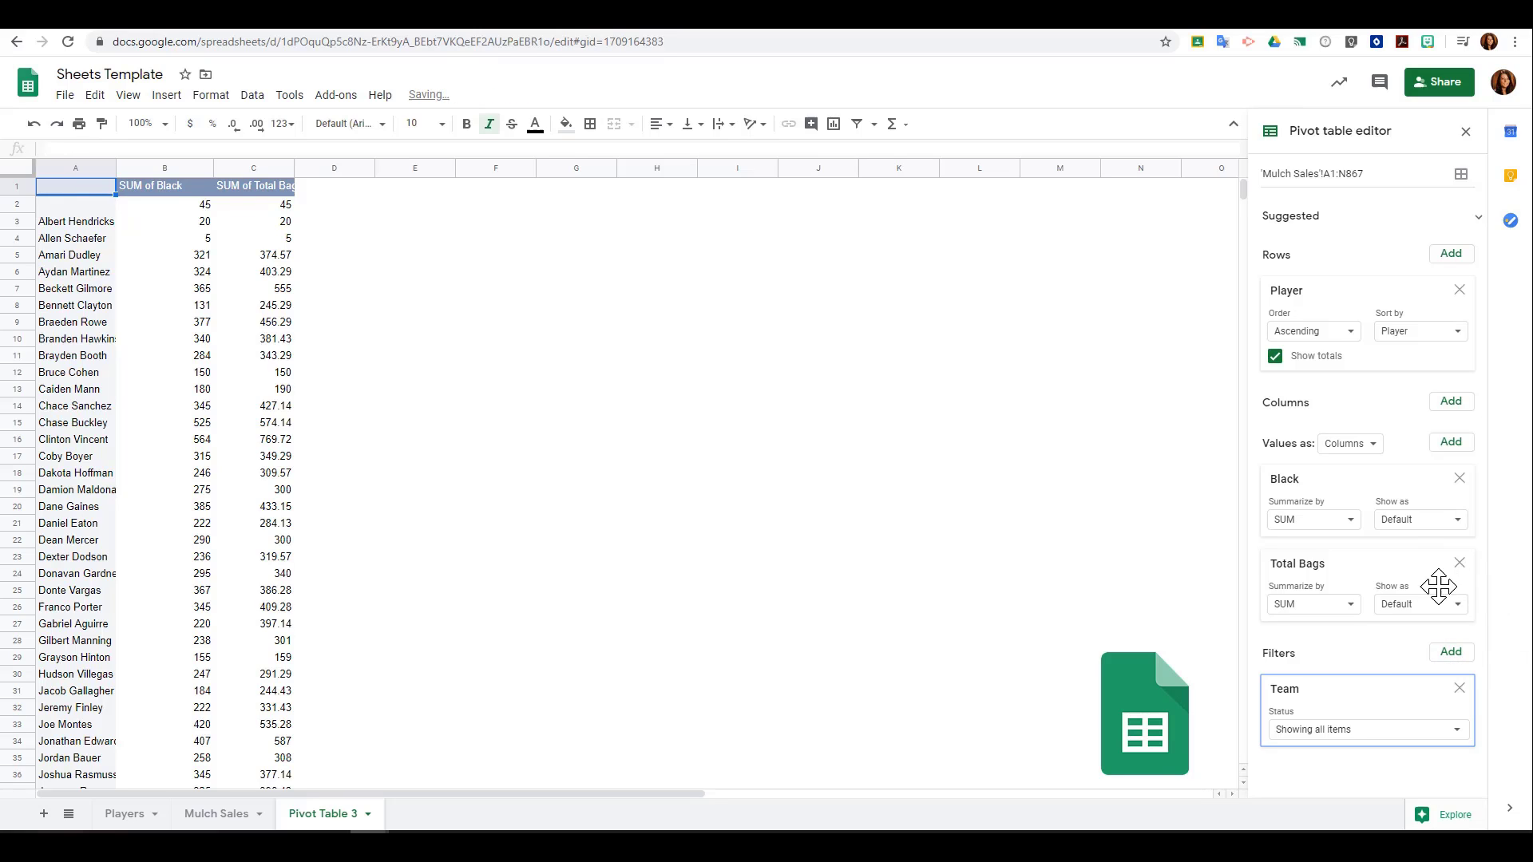
click(1447, 728)
click(1460, 723)
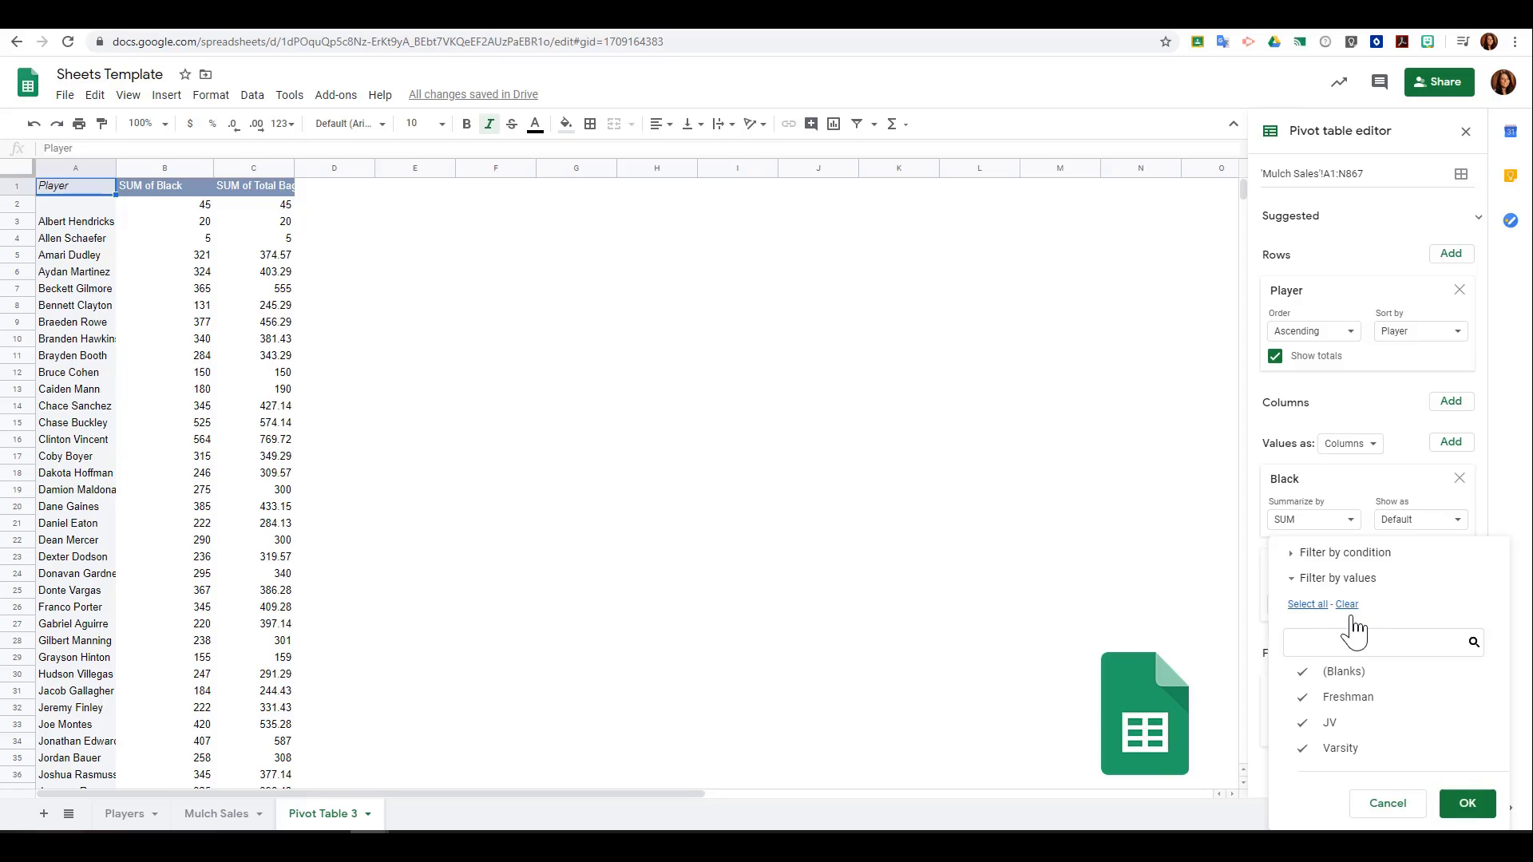
click(1346, 604)
click(1300, 706)
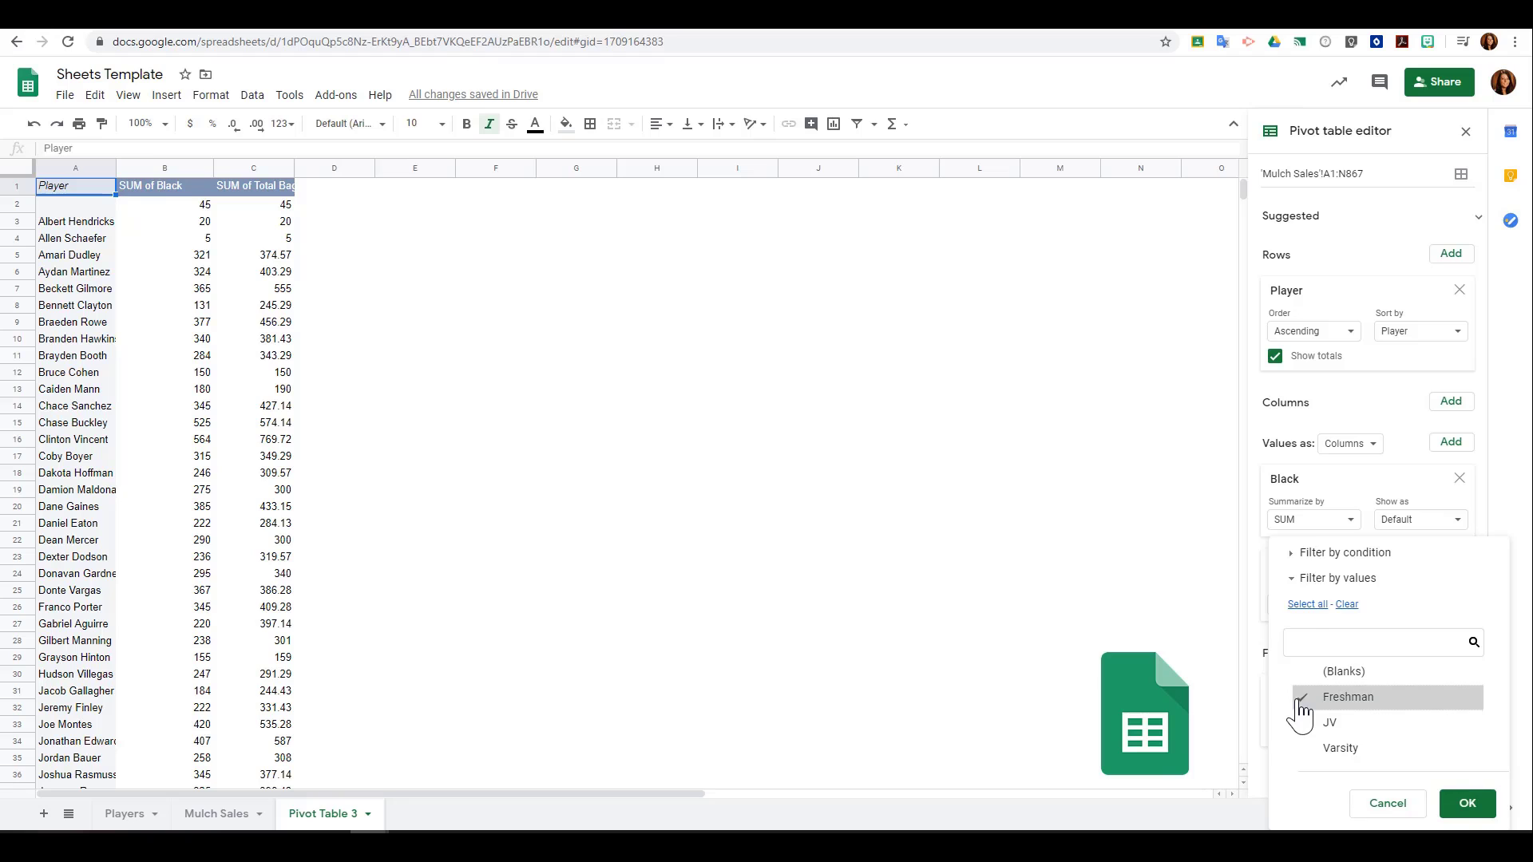
click(1469, 804)
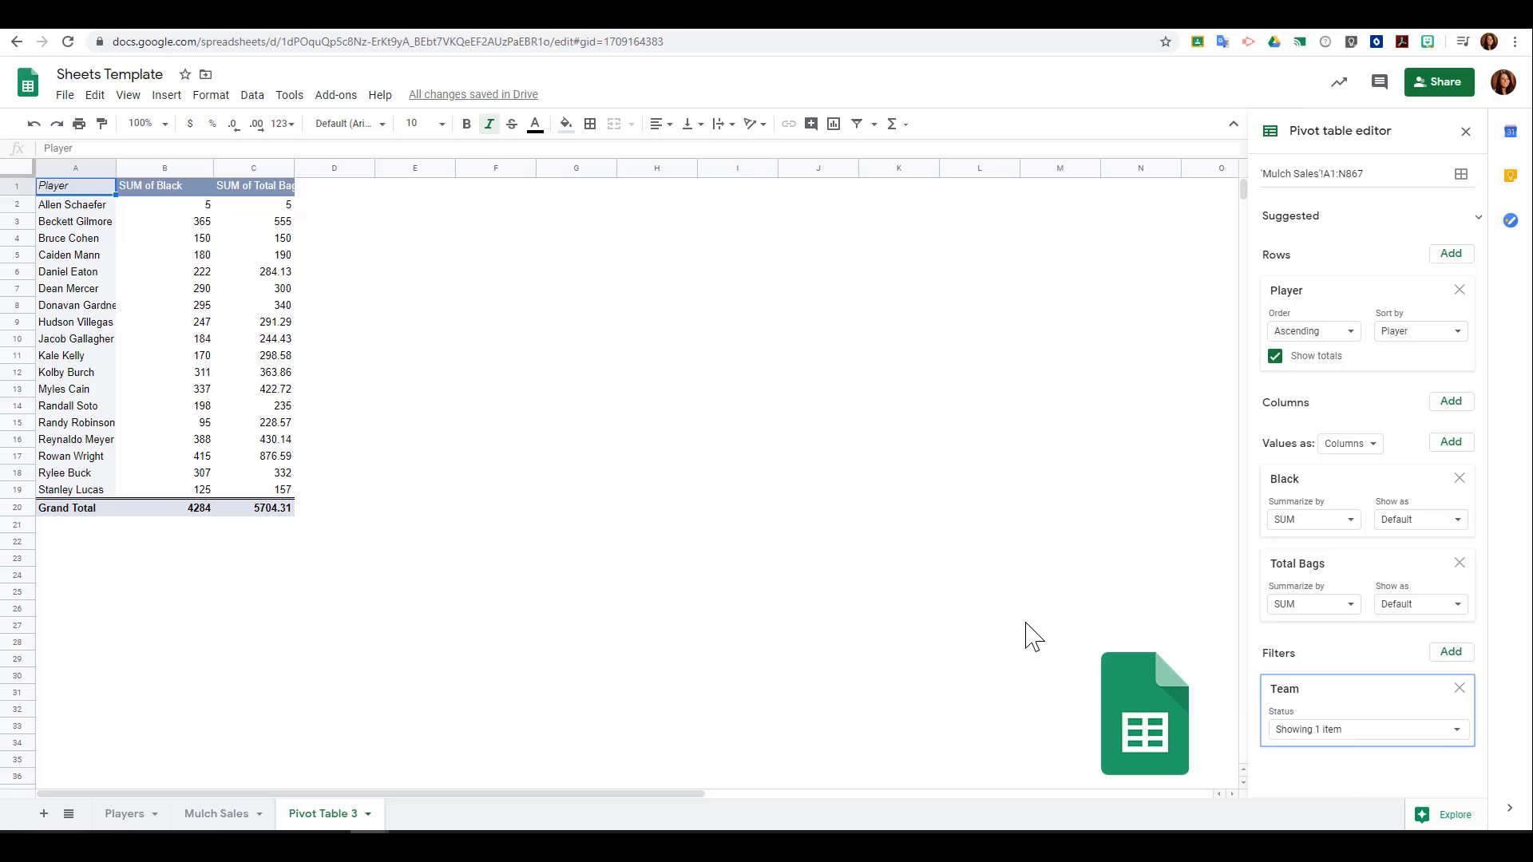
Step: Apply light gray borders to all pivot table cells in A1:C20 and widen the Player column to fit the names
drag(73, 190, 275, 508)
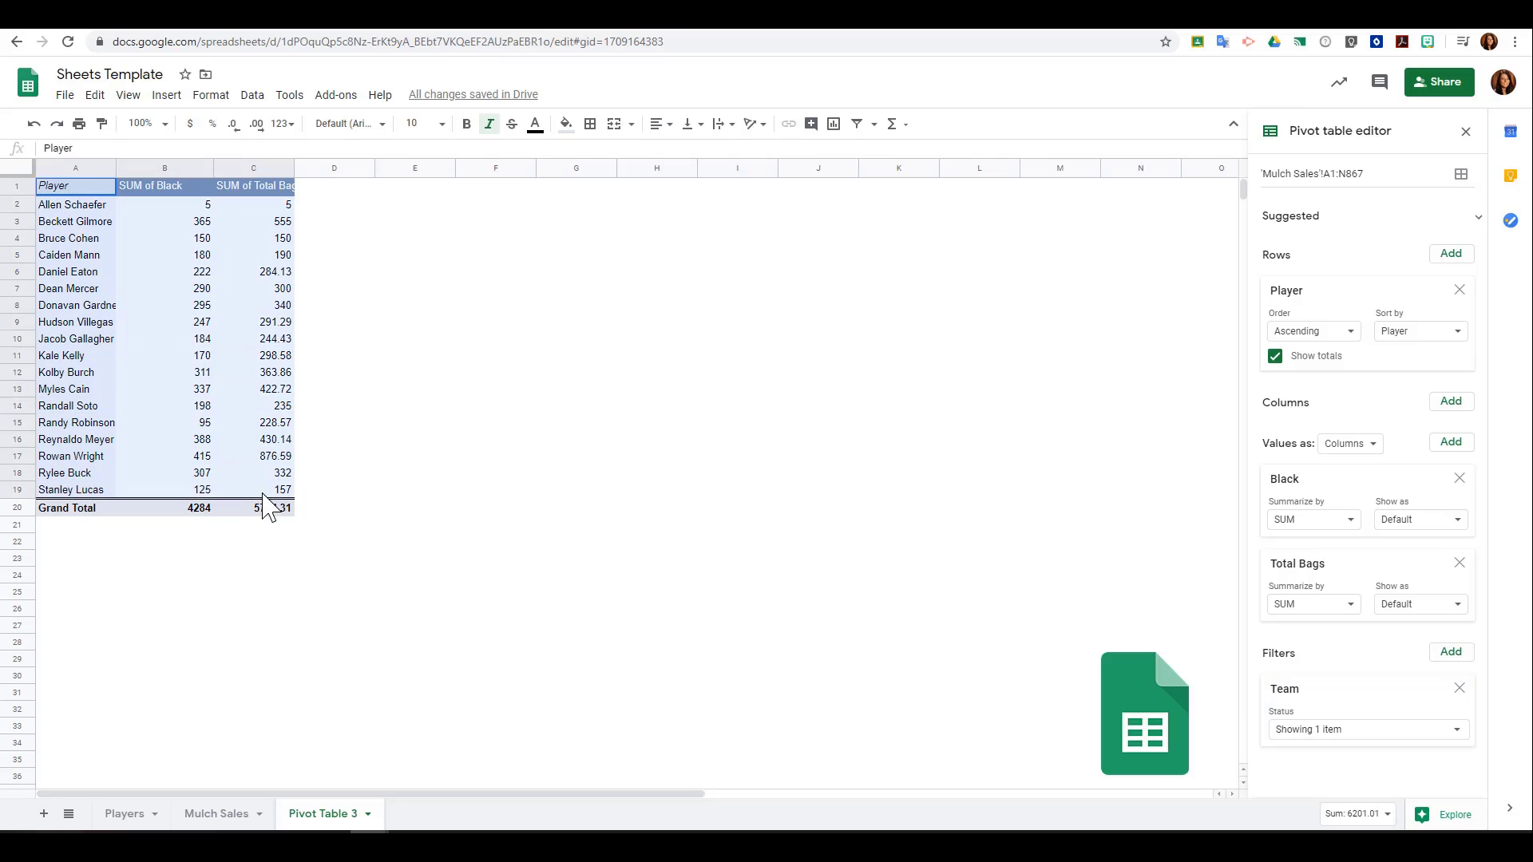
click(590, 125)
click(596, 163)
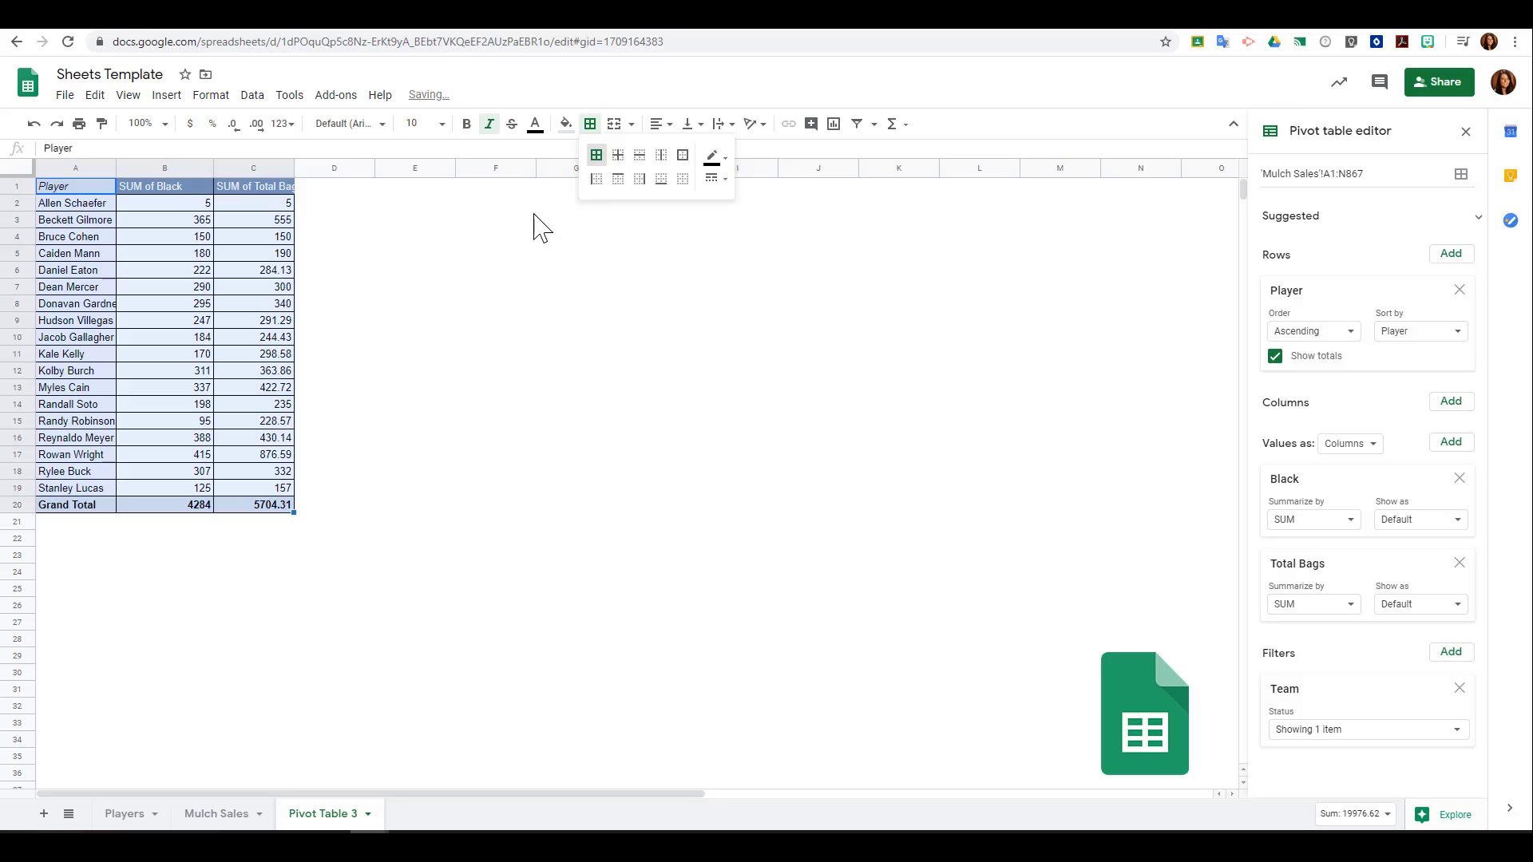
click(714, 157)
click(798, 213)
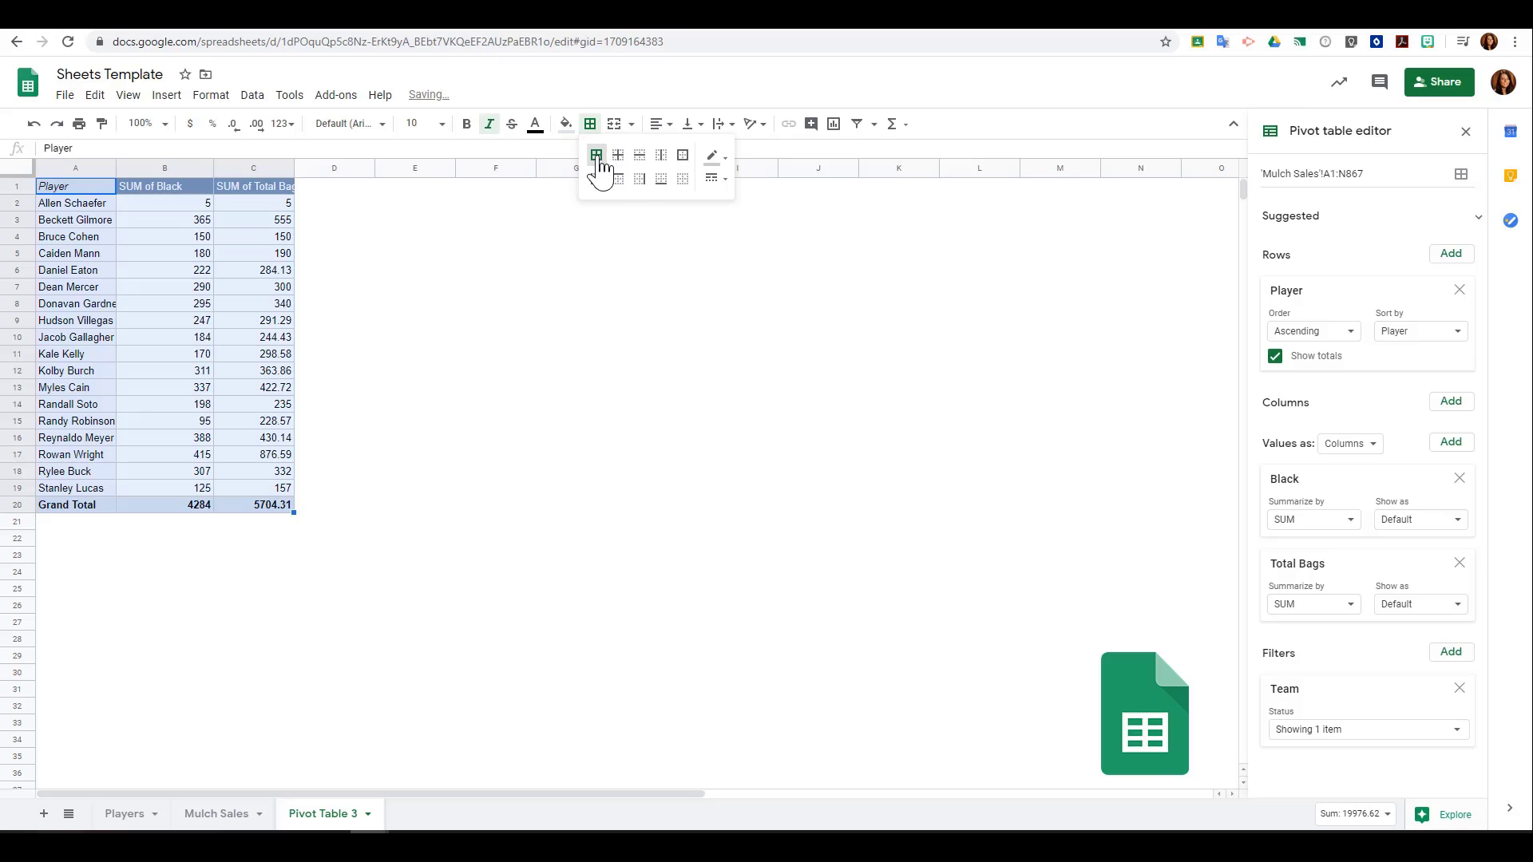
click(584, 454)
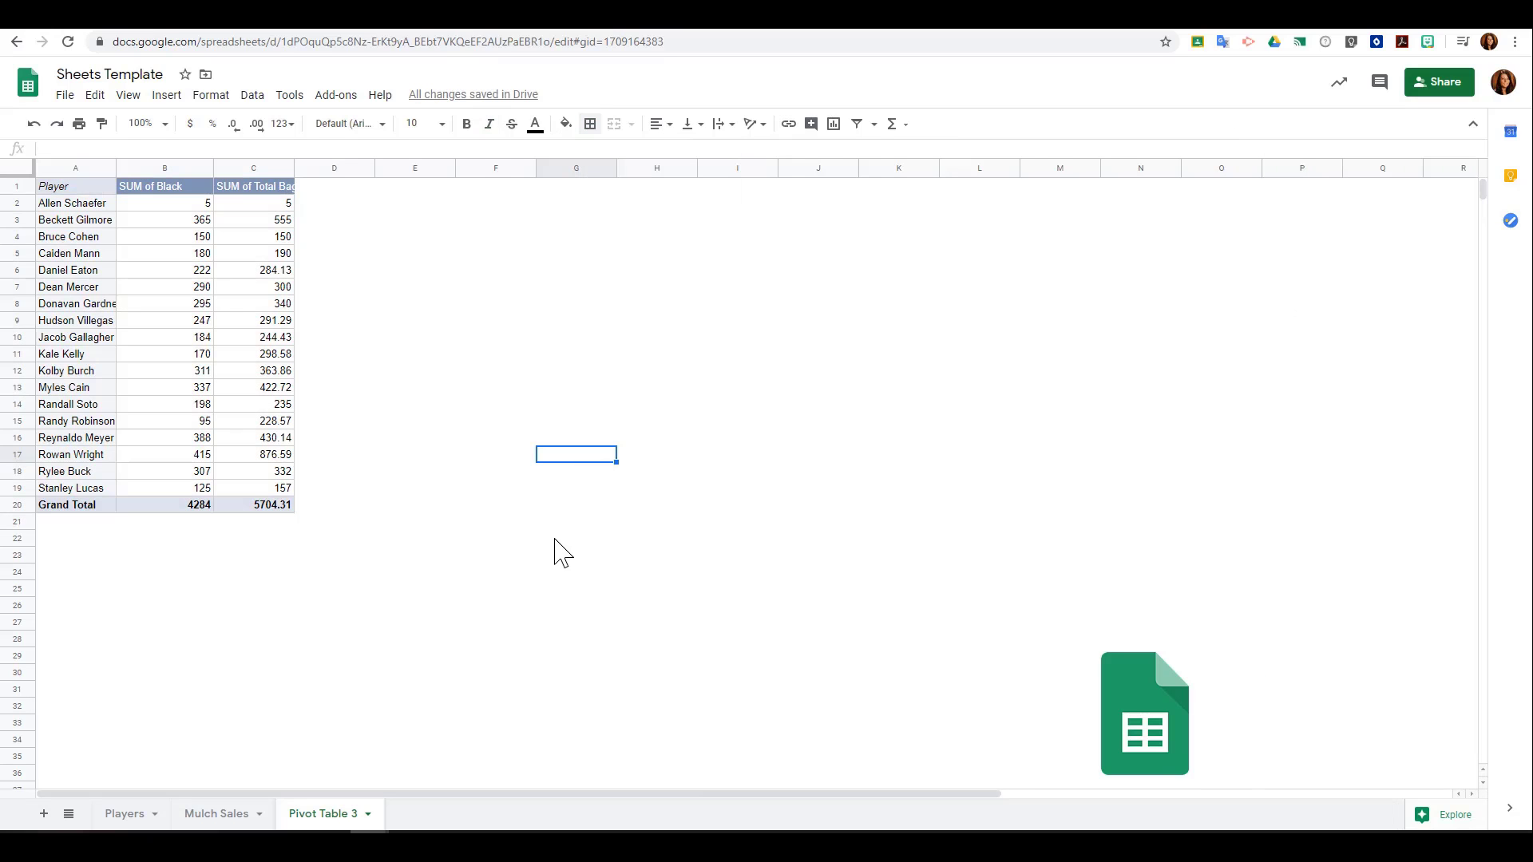
drag(114, 163, 138, 163)
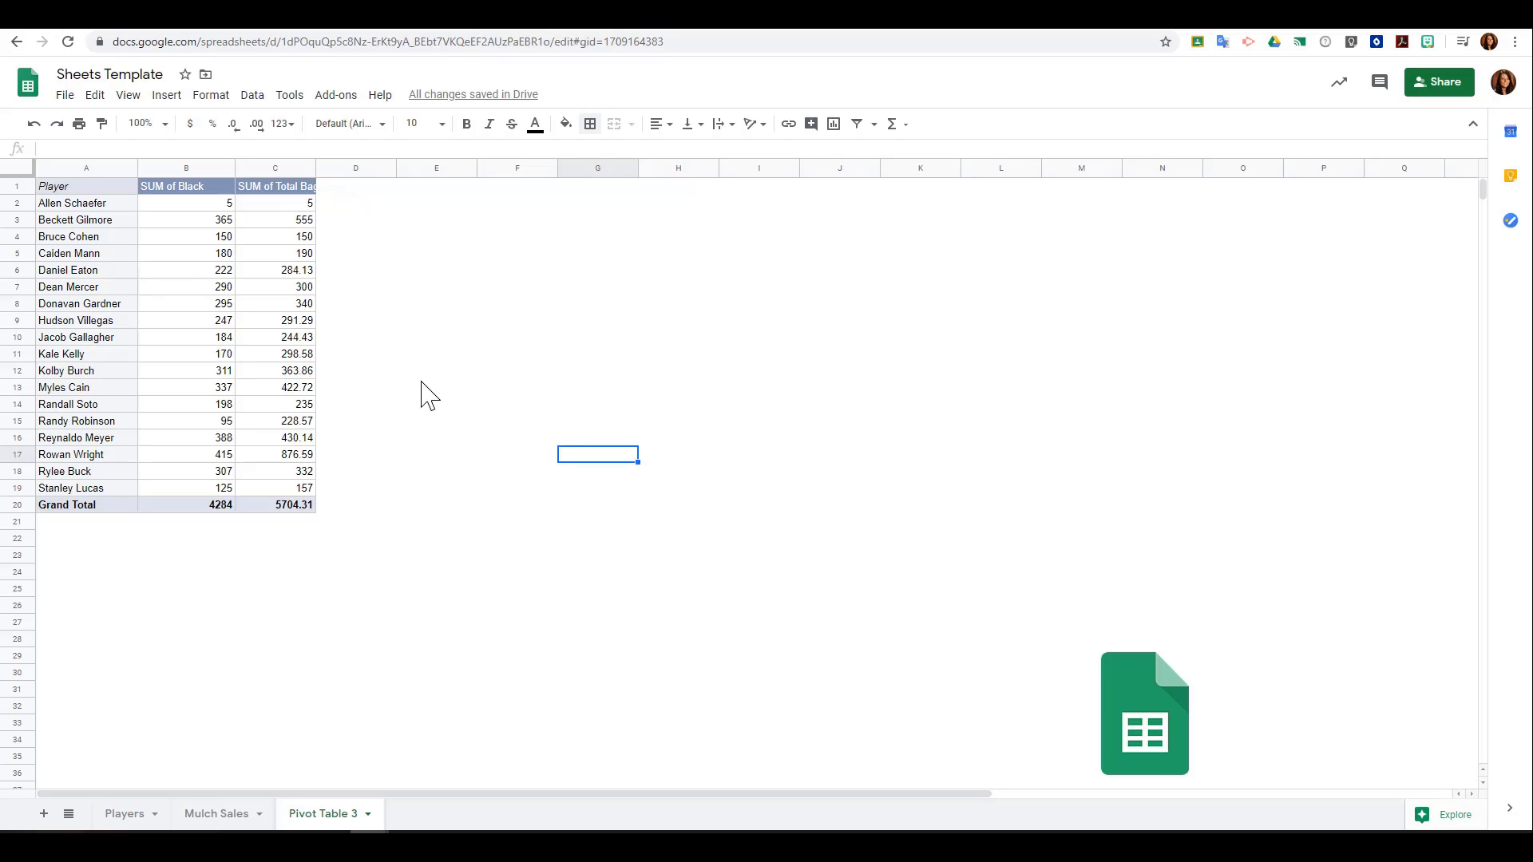
Step: Try the Black field as a pivot table column field, and move it back to the values above Total Bags
click(199, 307)
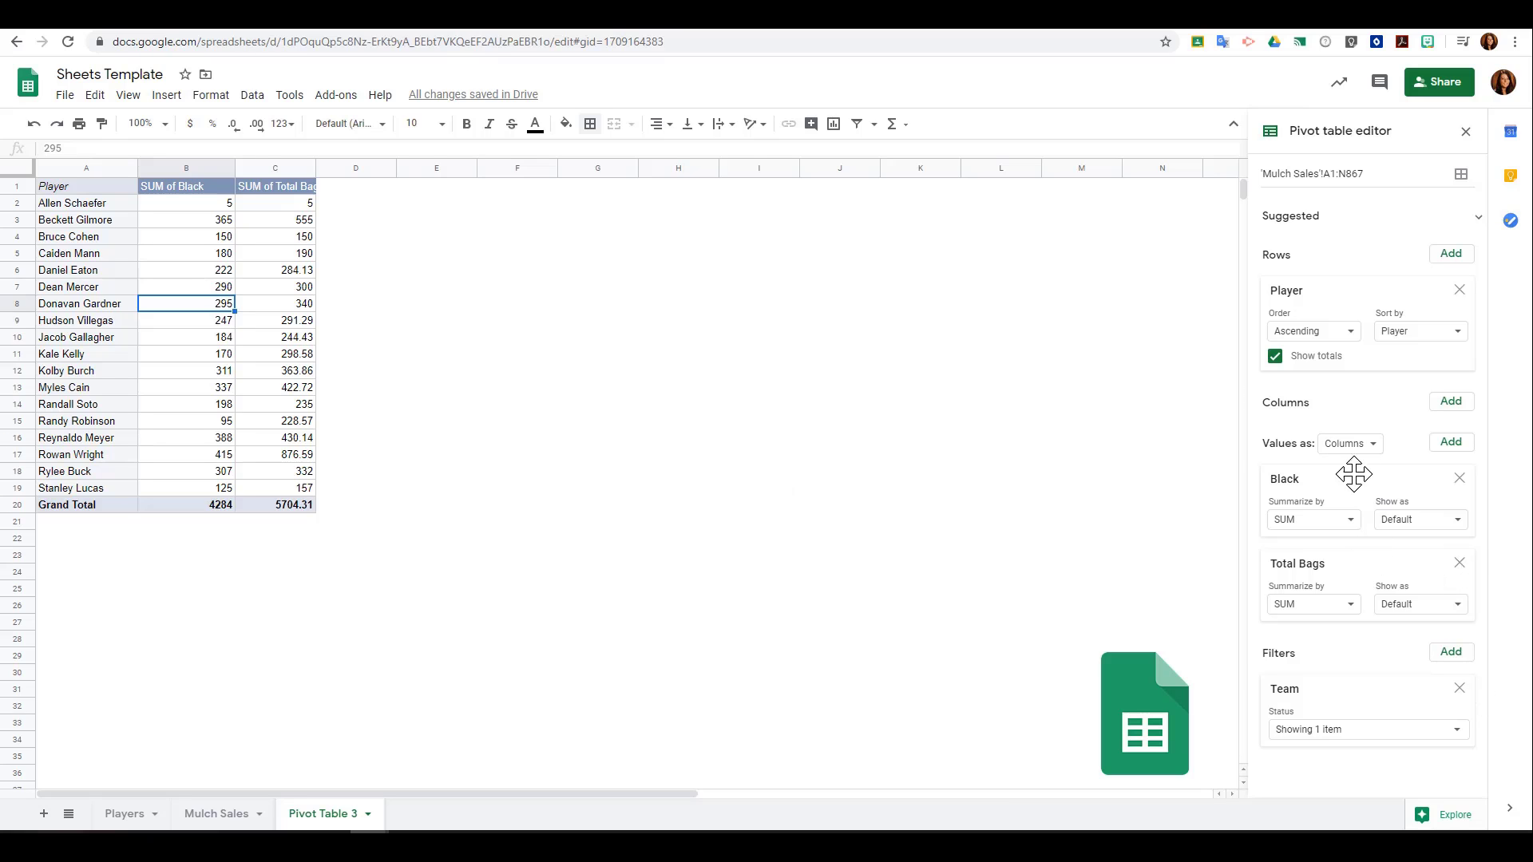
drag(1354, 471, 1338, 429)
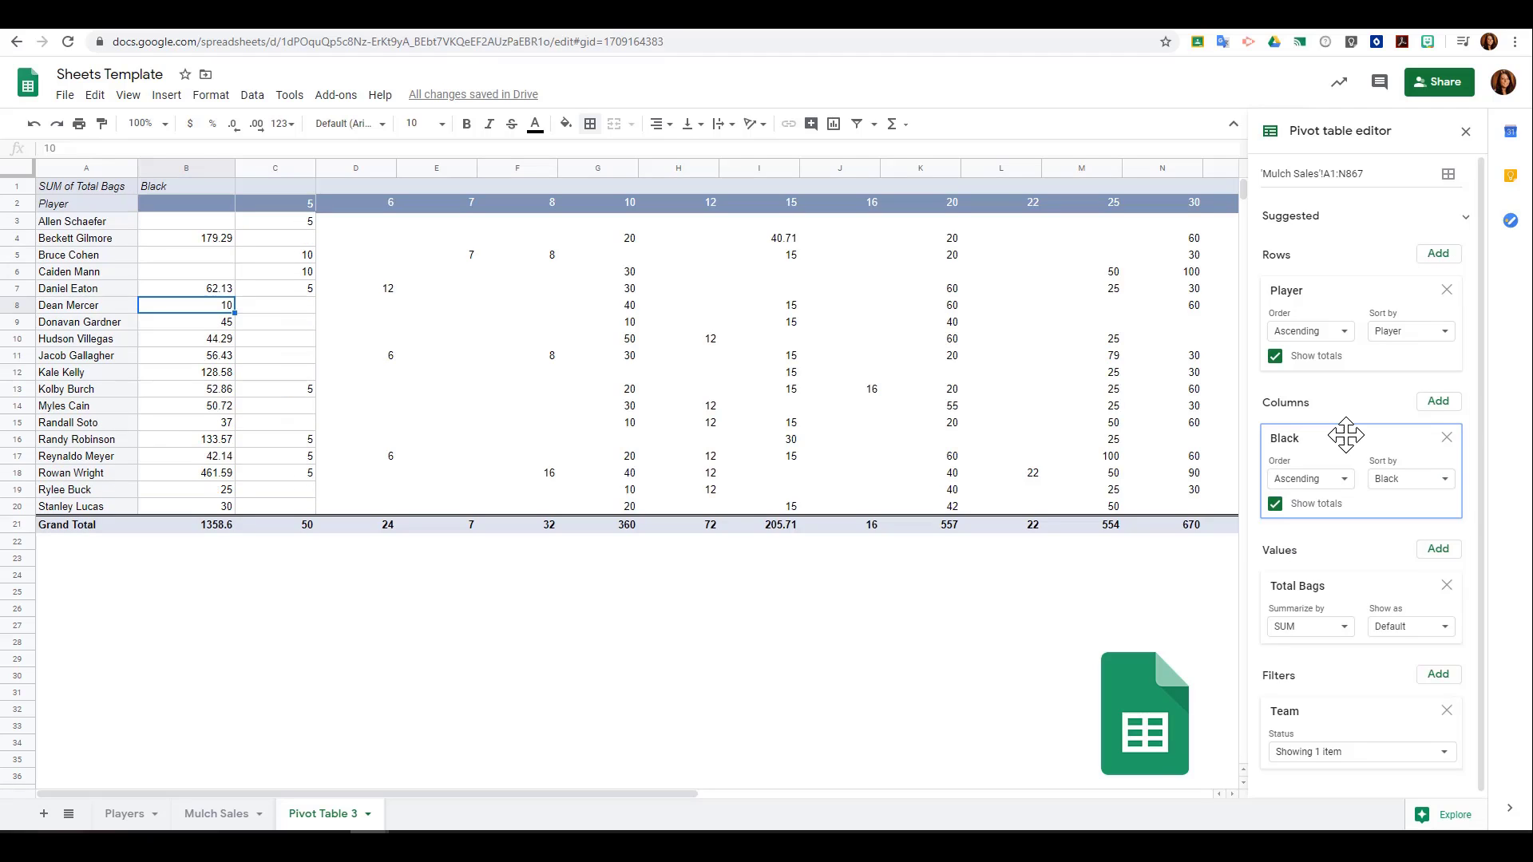
drag(1345, 436, 1344, 495)
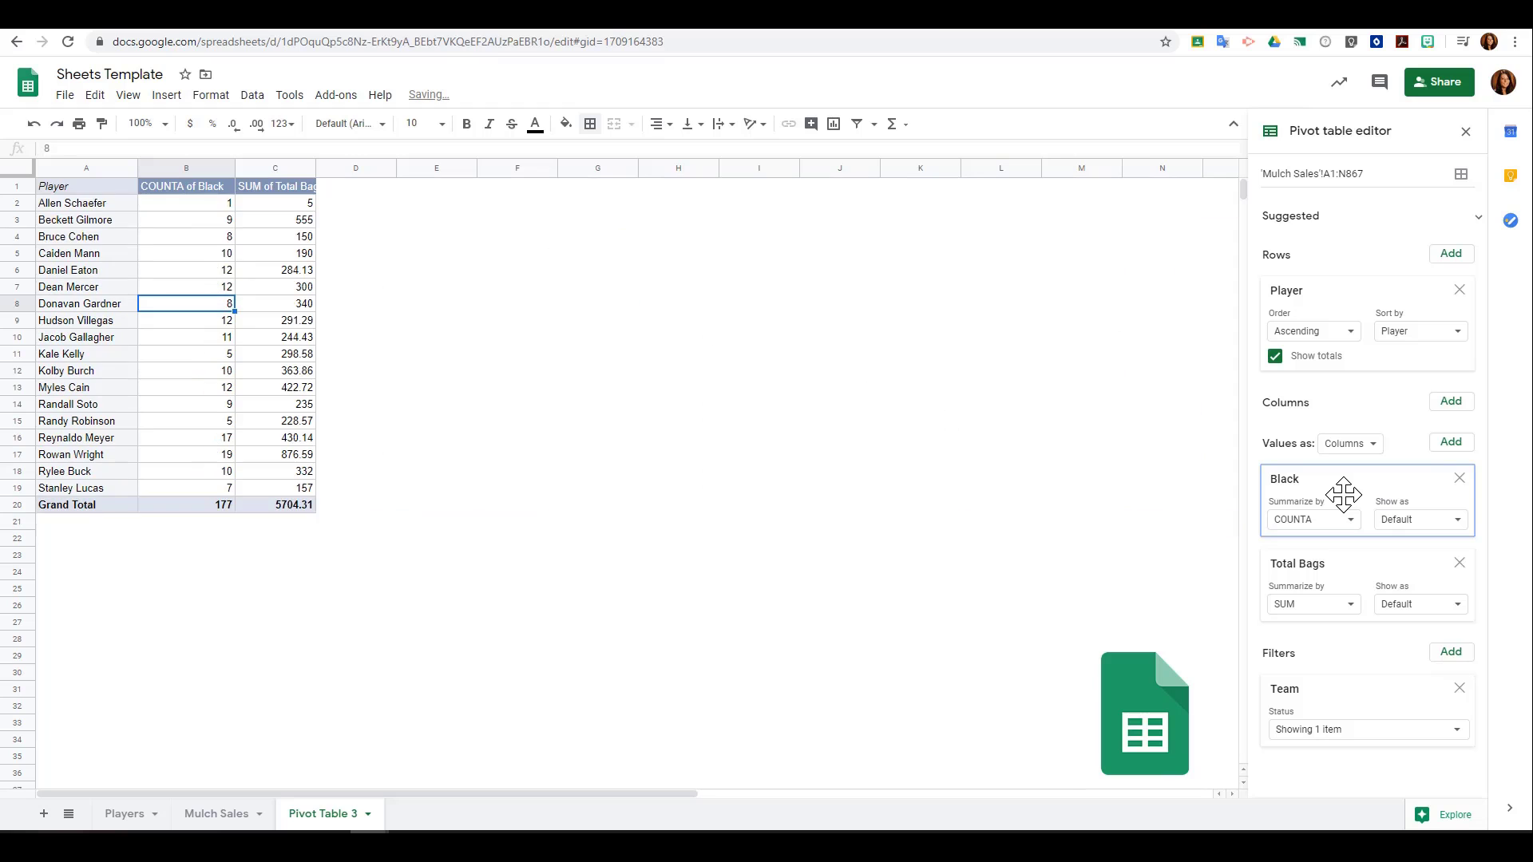